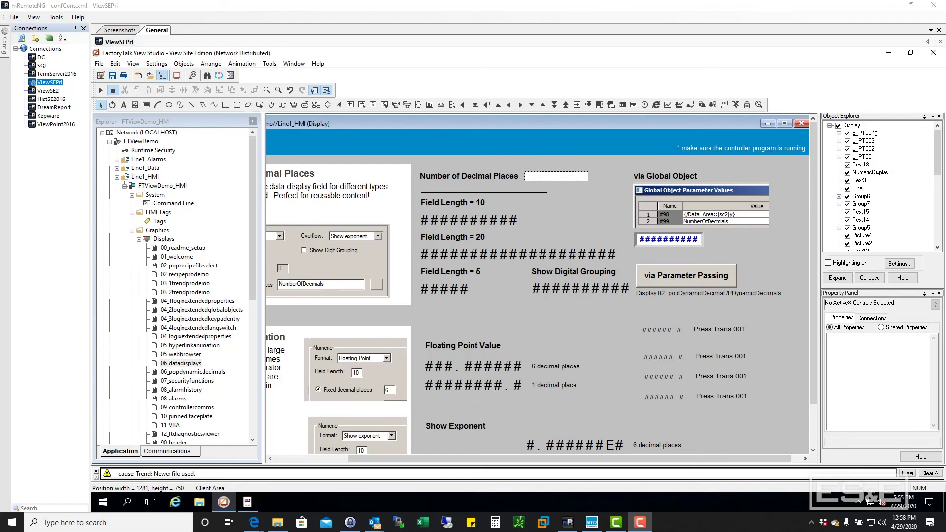
Expand g_PT001 and review v_PT001's Numeric Display properties without changes, then switch to the Documenter.
left_click(839, 164)
left_click(838, 157)
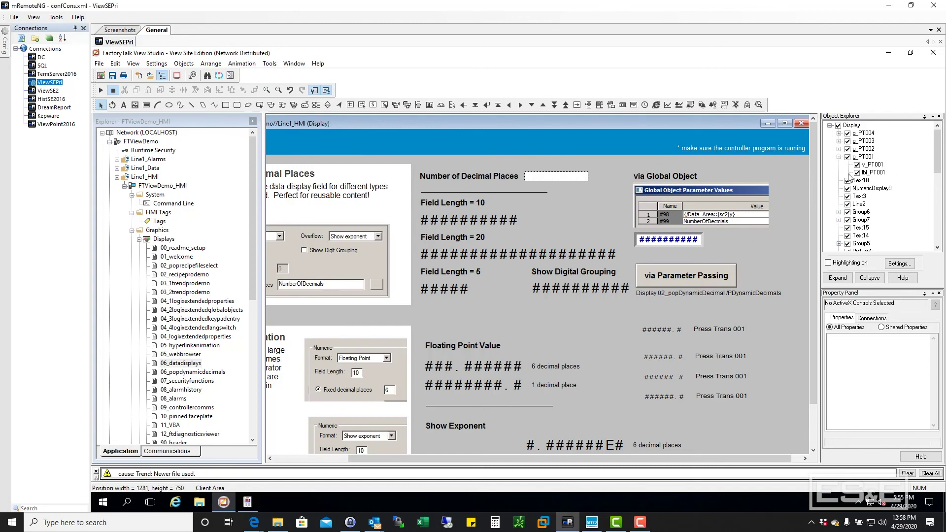
double_click(875, 164)
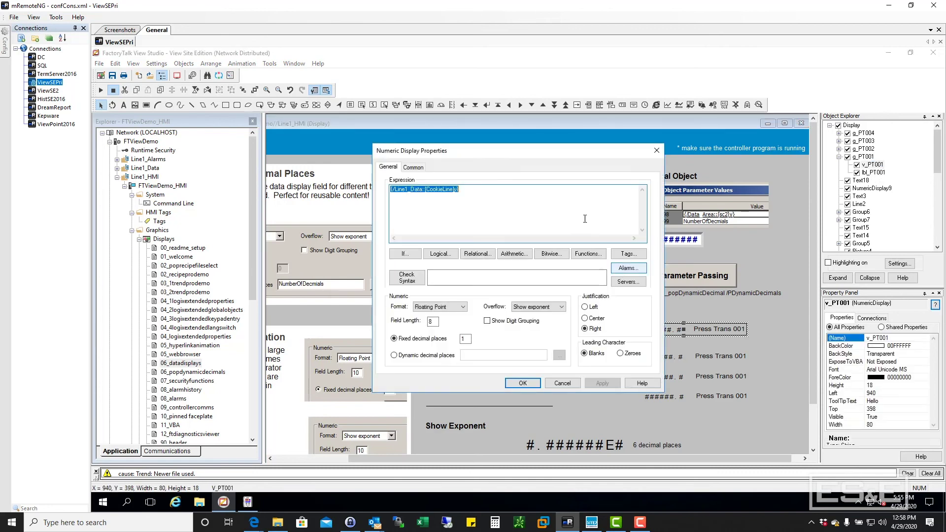
left_click(566, 384)
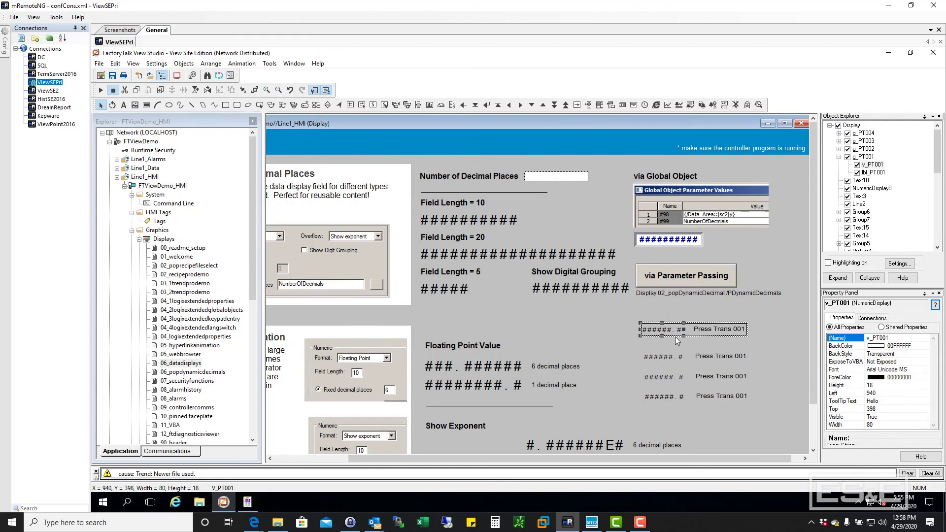
left_click(625, 348)
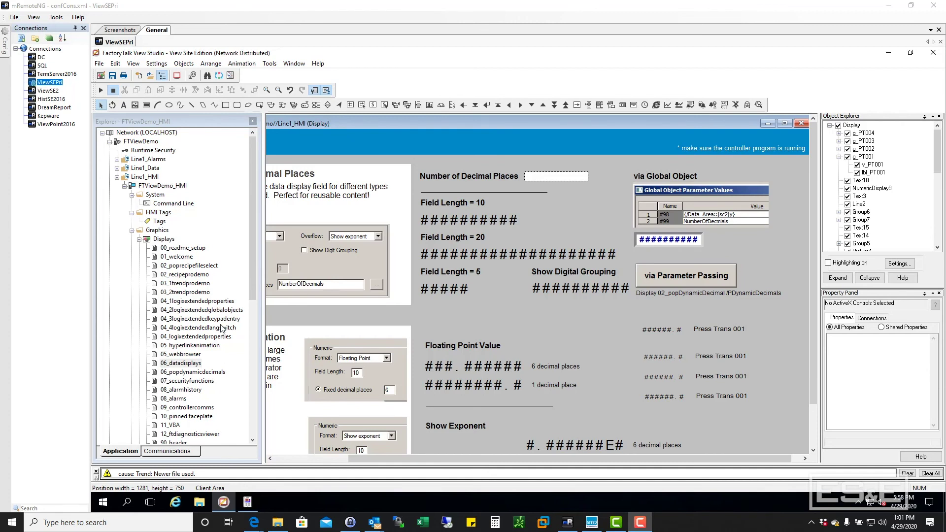
left_click(248, 503)
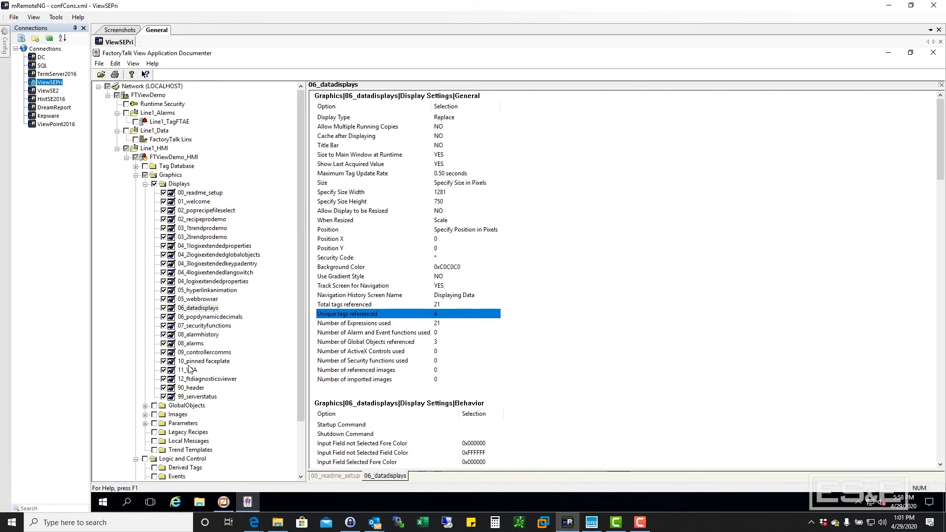
Review the 06_datadisplays report, scrolling from its display settings through the animated display objects.
left_click(556, 361)
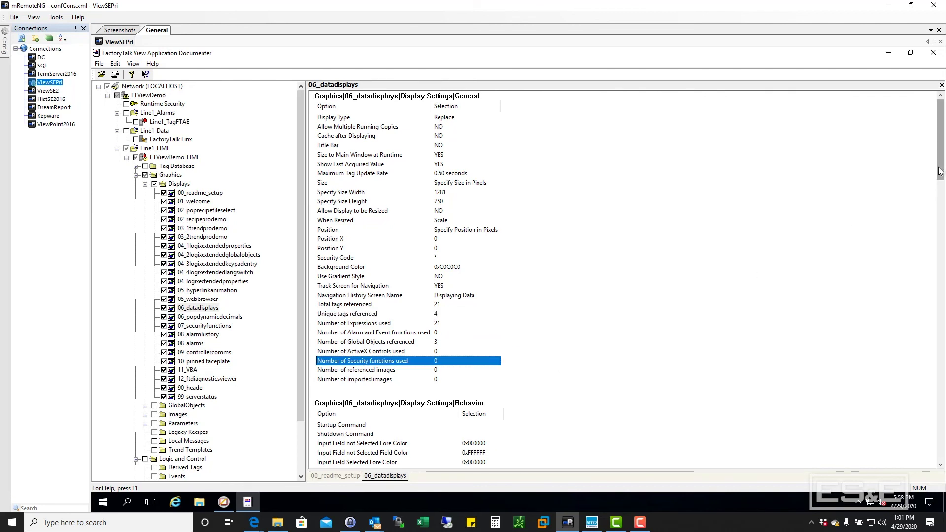
left_click_drag(939, 172, 939, 266)
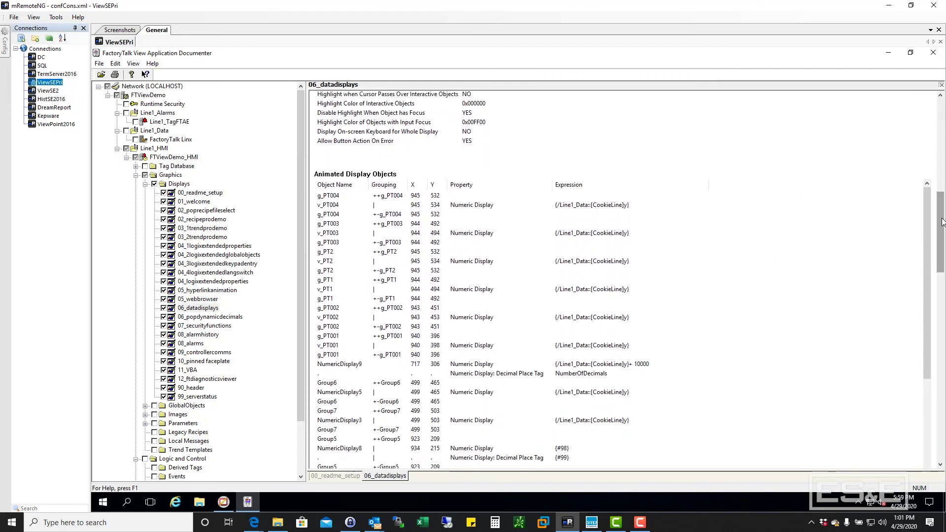
left_click_drag(941, 222, 941, 129)
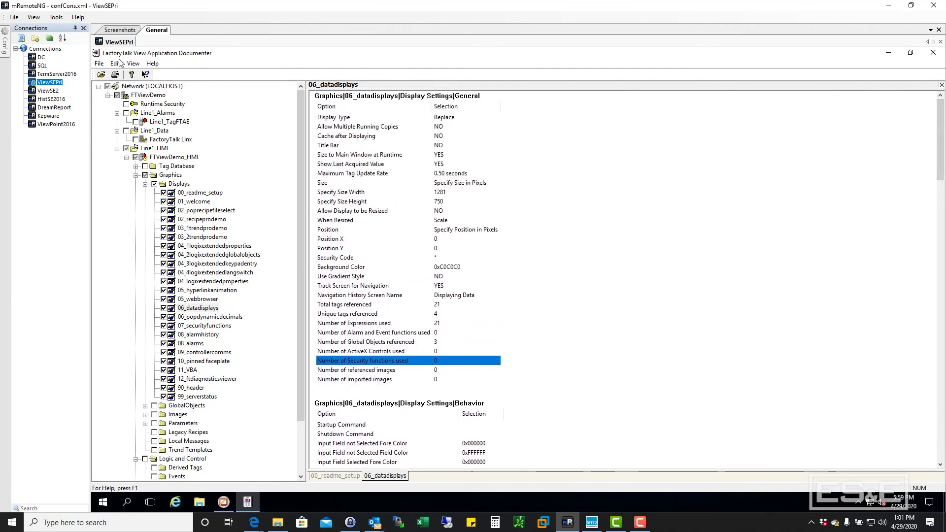
left_click(101, 64)
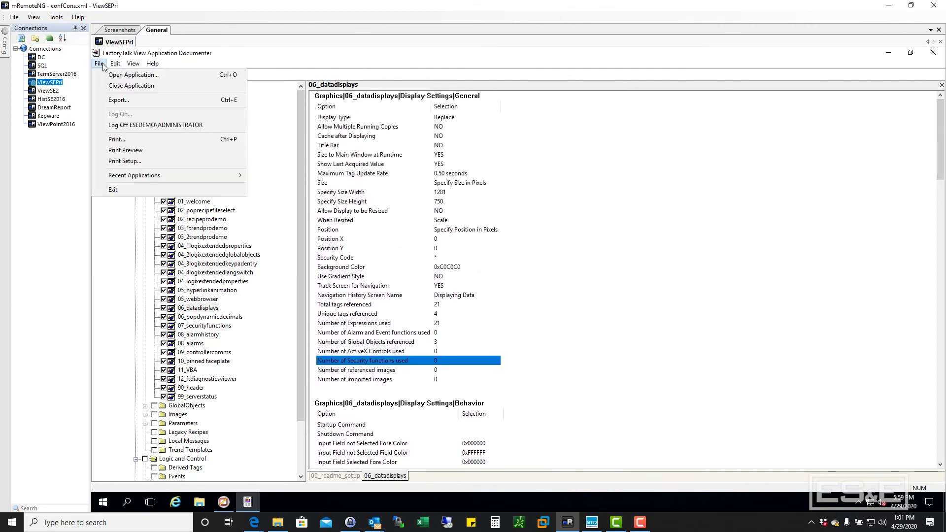
Open FTViewDemo.pdf from the Documents folder and maximize it in Adobe Reader.
left_click(520, 61)
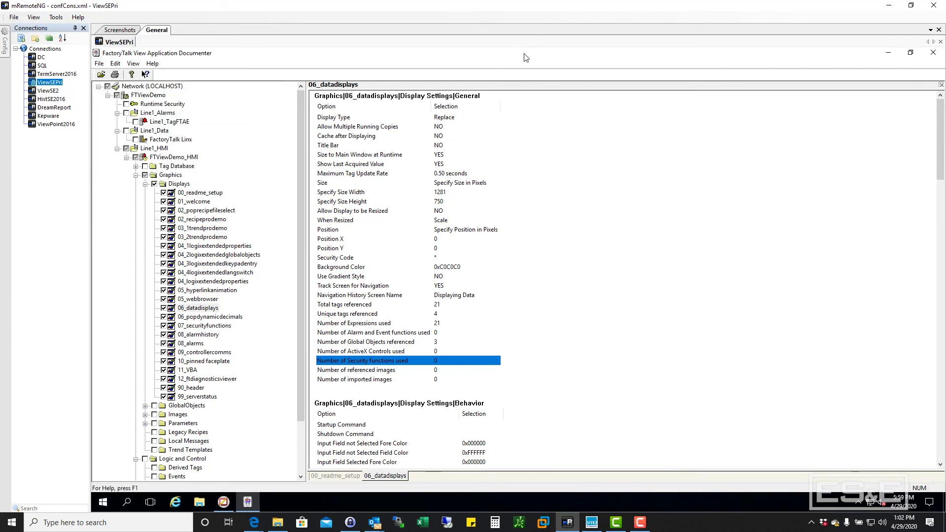
left_click(199, 501)
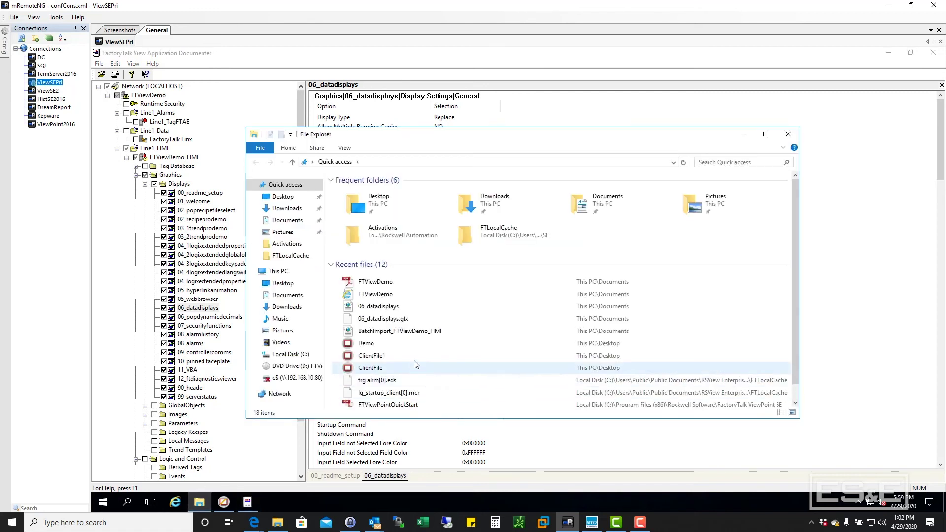
left_click(289, 298)
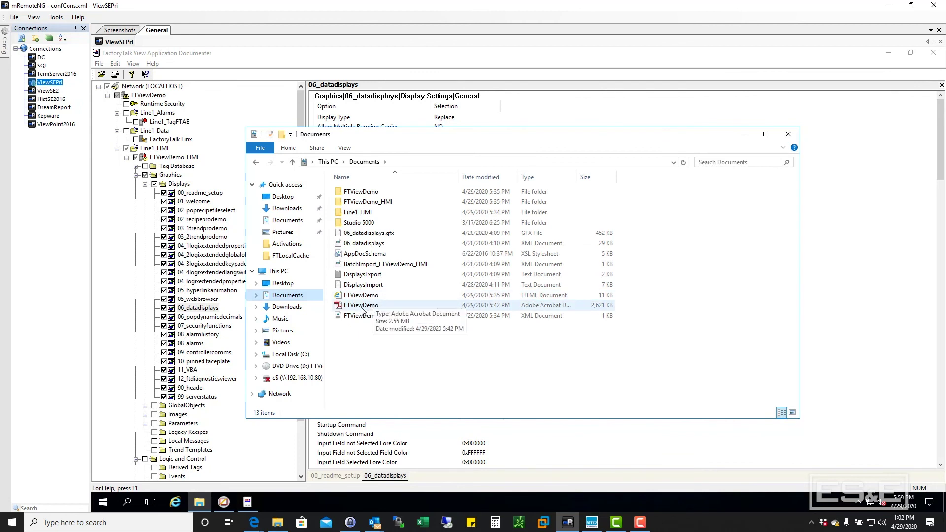
double_click(361, 306)
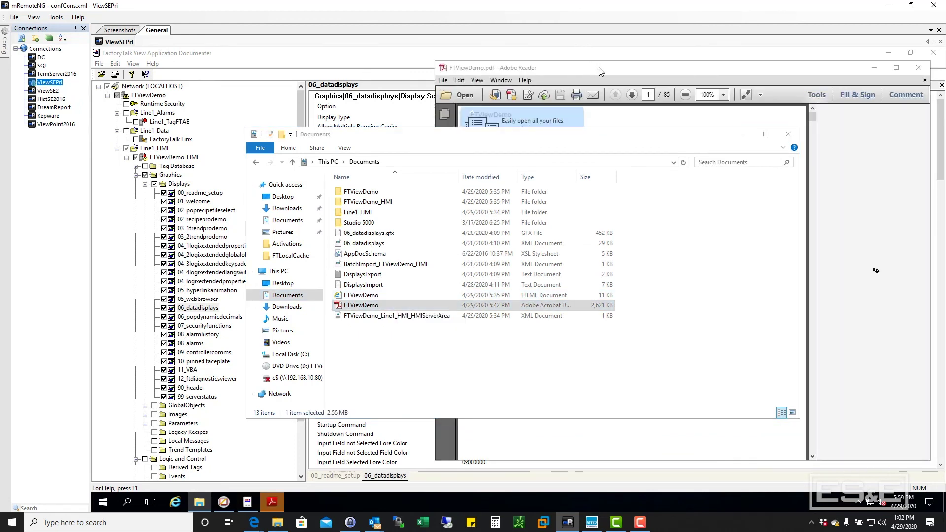
left_click(443, 53)
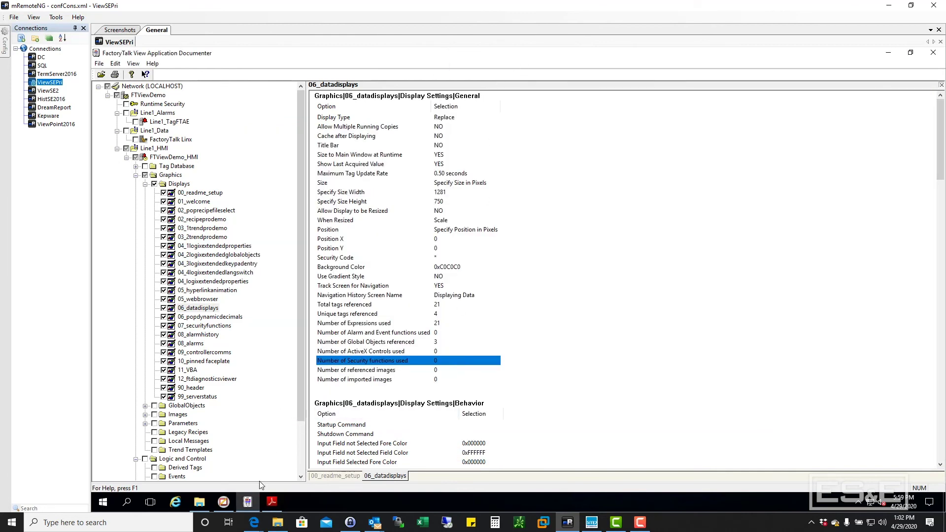
left_click(272, 501)
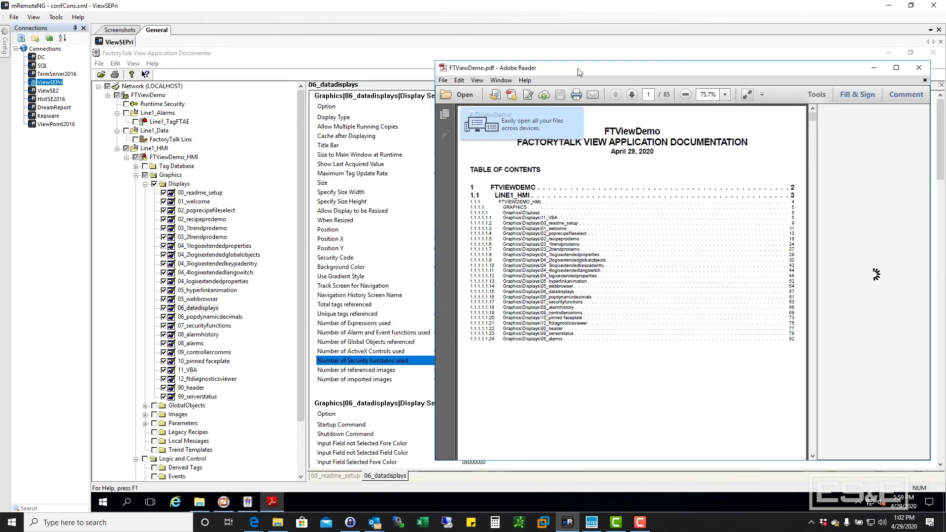
double_click(577, 68)
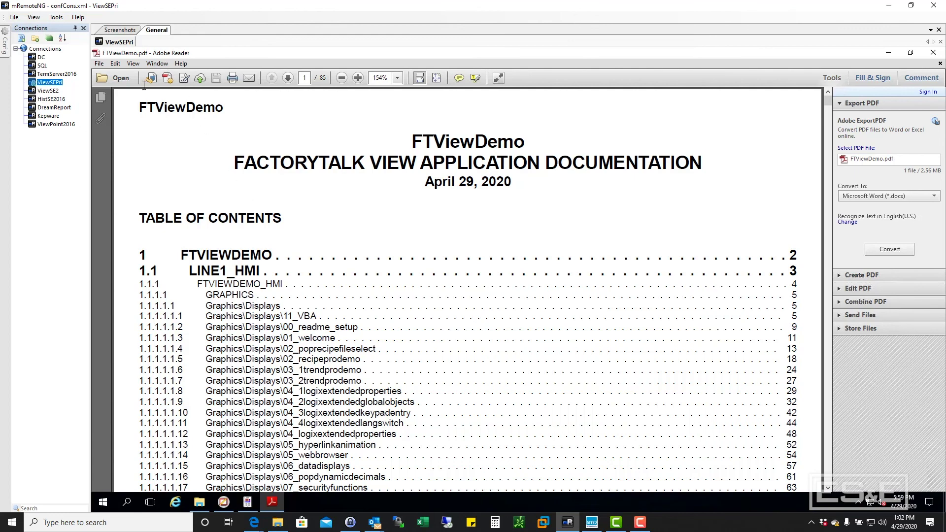
Search the PDF for 'v_PT004', landing on its Numeric Display entry on page 58.
left_click(99, 63)
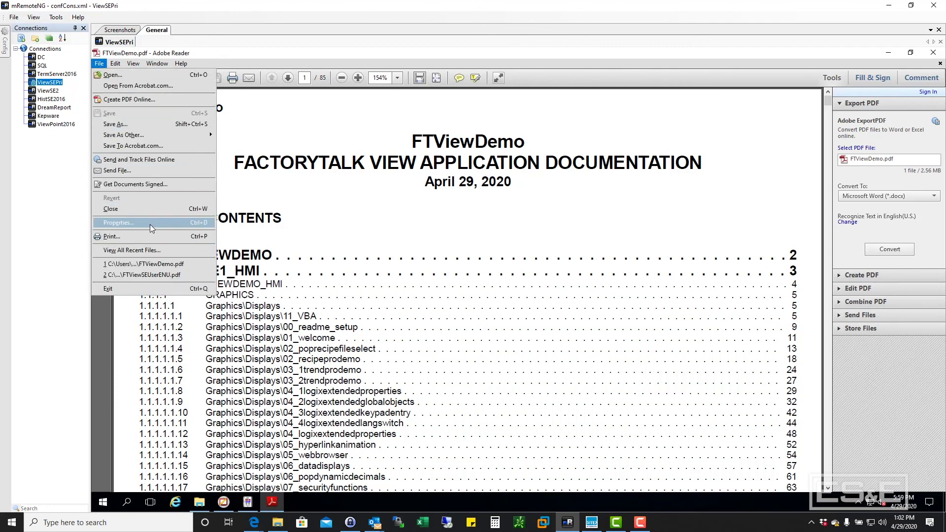
mouse_move(115, 68)
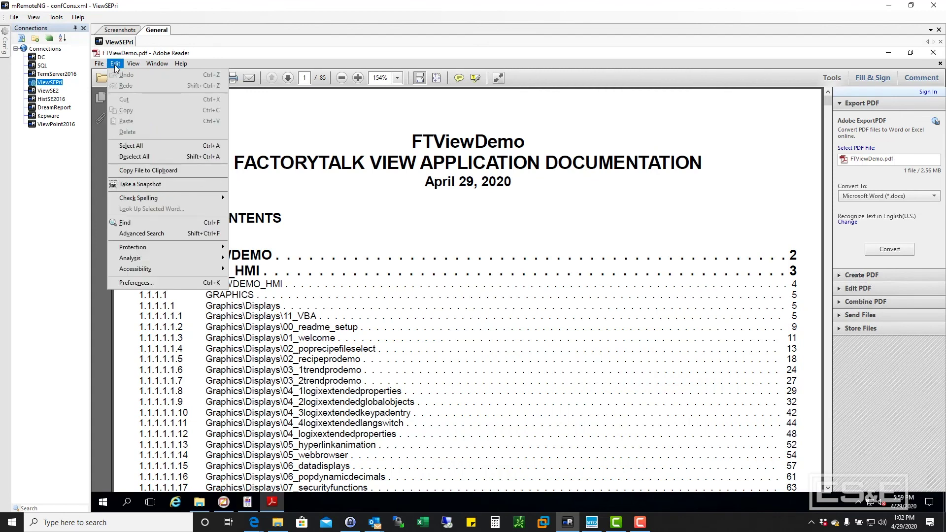
left_click(124, 223)
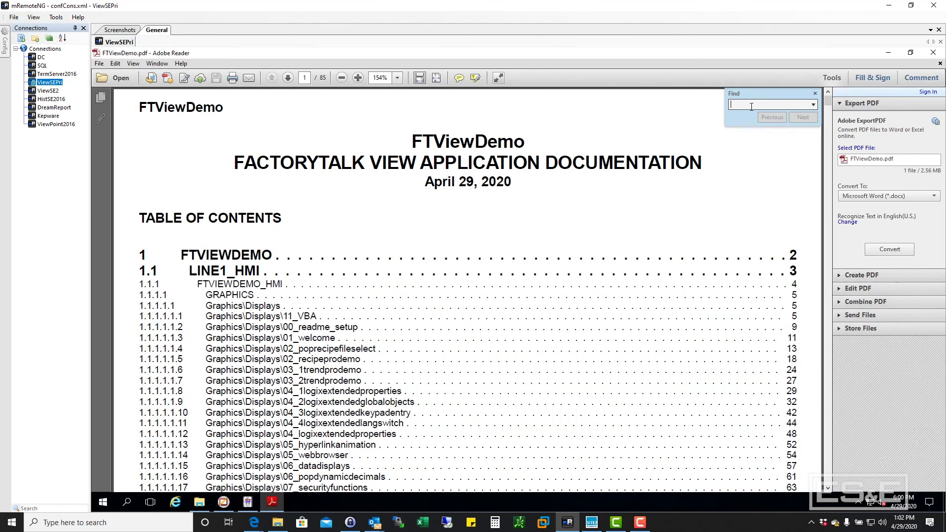
type("v")
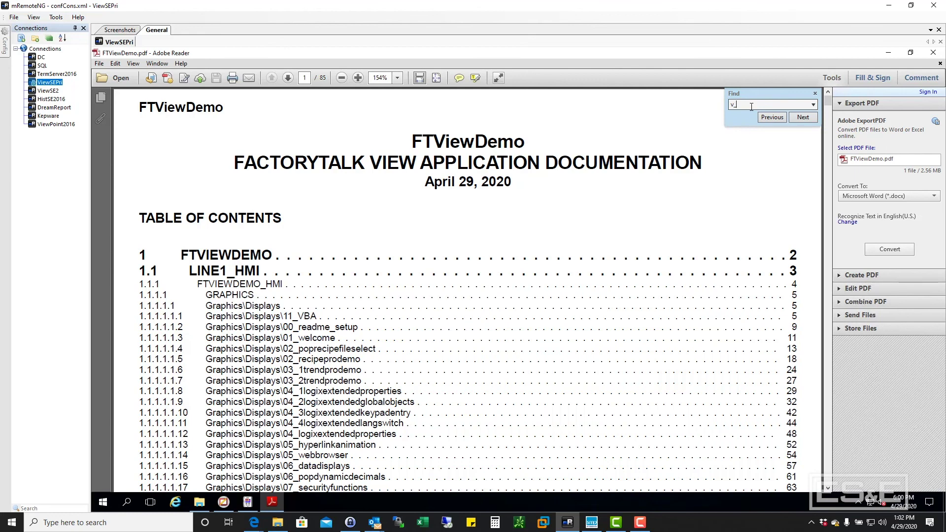
type("_PT004")
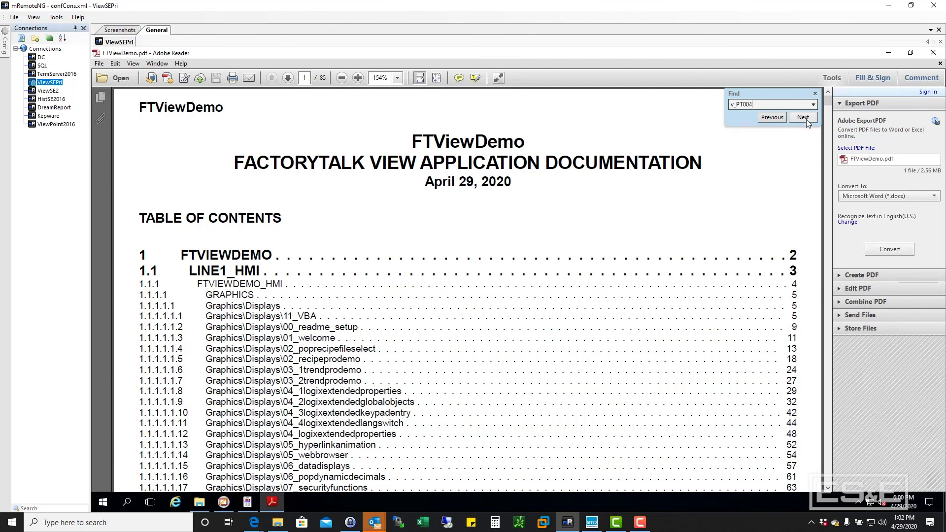
left_click(805, 119)
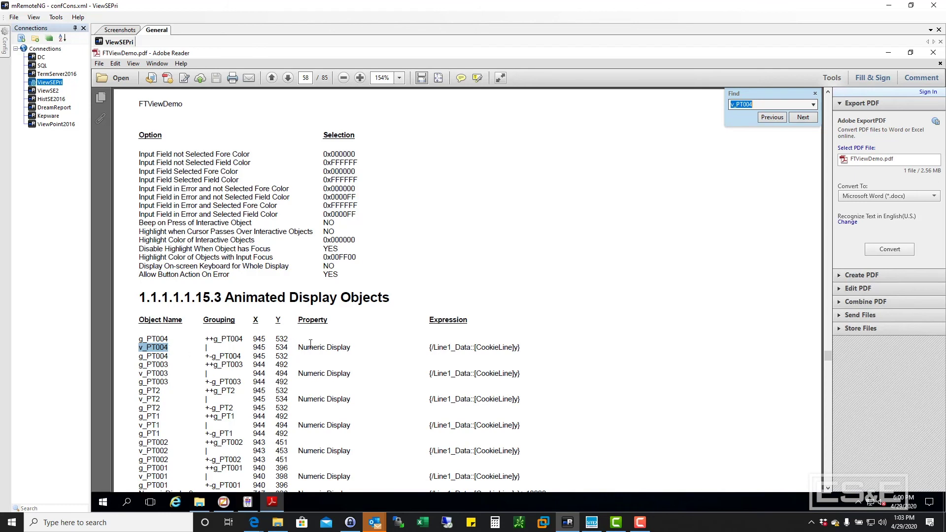
Scroll to the v_PT004 entry in the page 58 Animated Display Objects table, then minimize Adobe Reader.
scroll(316, 340, "up", 1)
scroll(347, 341, "up", 3)
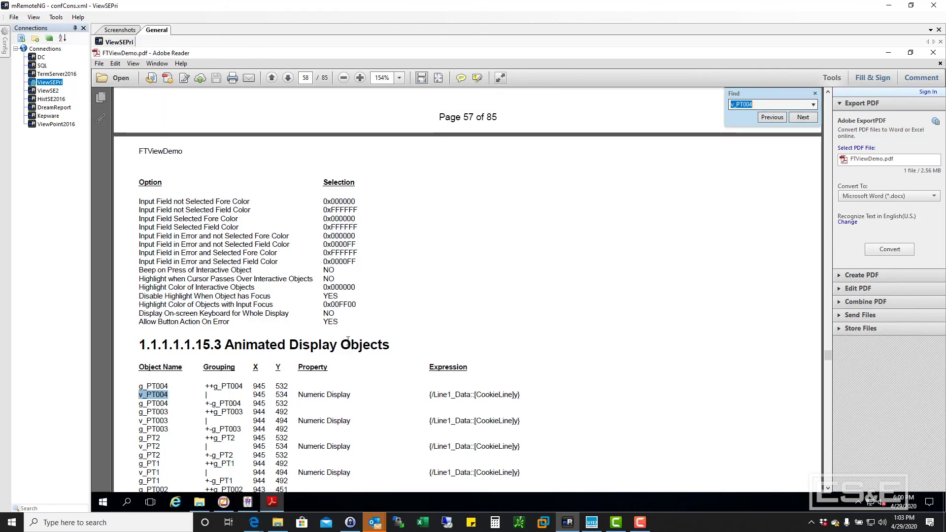
scroll(347, 341, "up", 10)
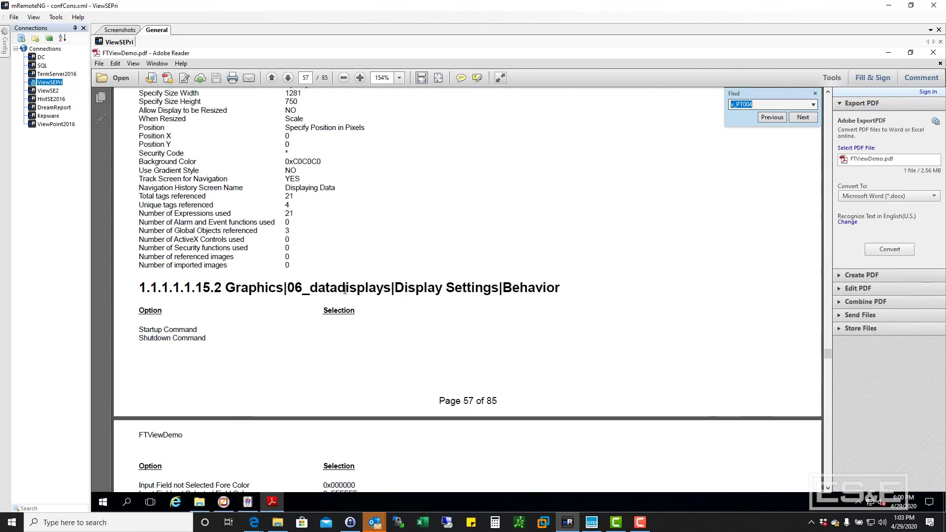
scroll(361, 277, "up", 15)
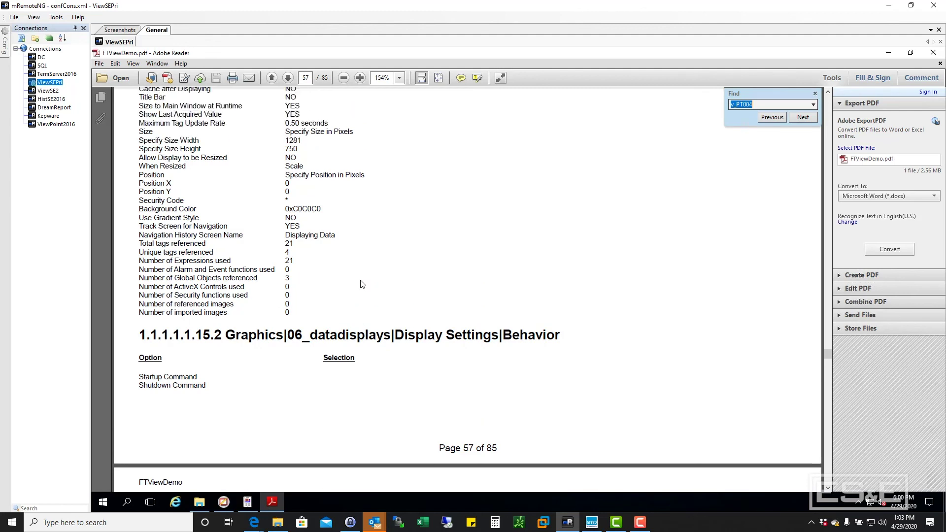
scroll(360, 277, "up", 7)
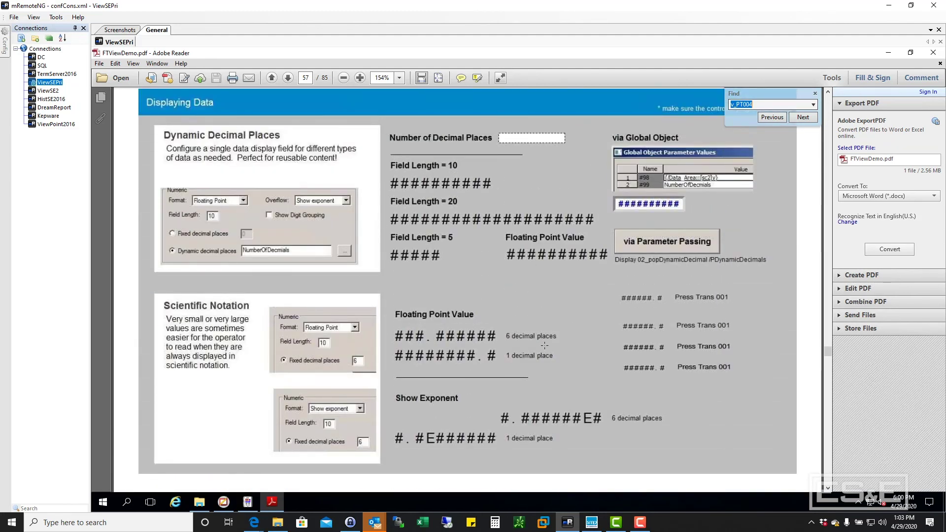
scroll(533, 299, "down", 11)
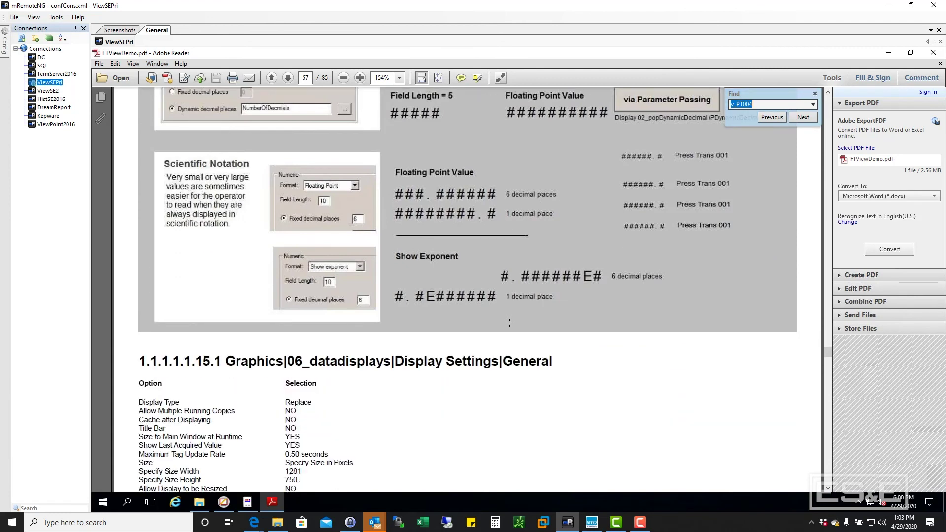
scroll(510, 327, "down", 20)
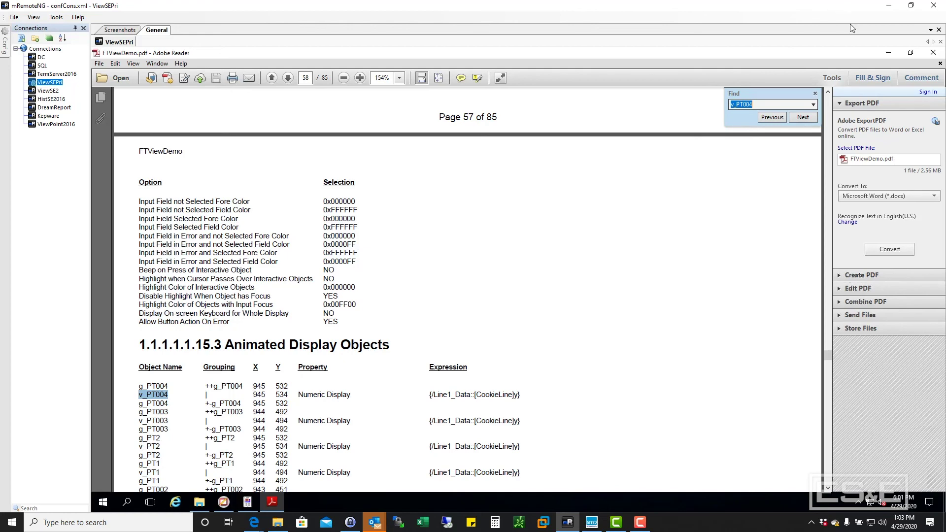
left_click(889, 55)
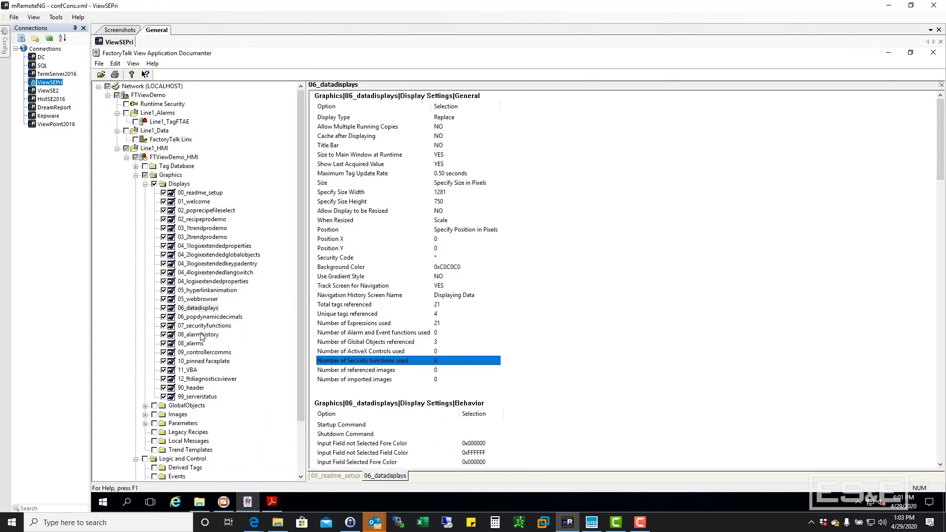
Expand g_PT004 in Object Explorer, open v_PT004's Numeric Display properties, then return to the PDF.
left_click(888, 52)
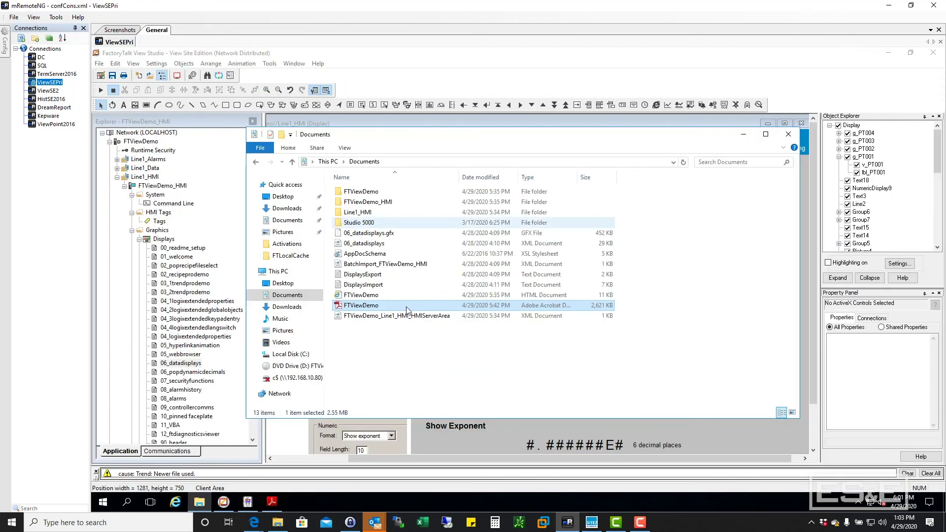
left_click(743, 134)
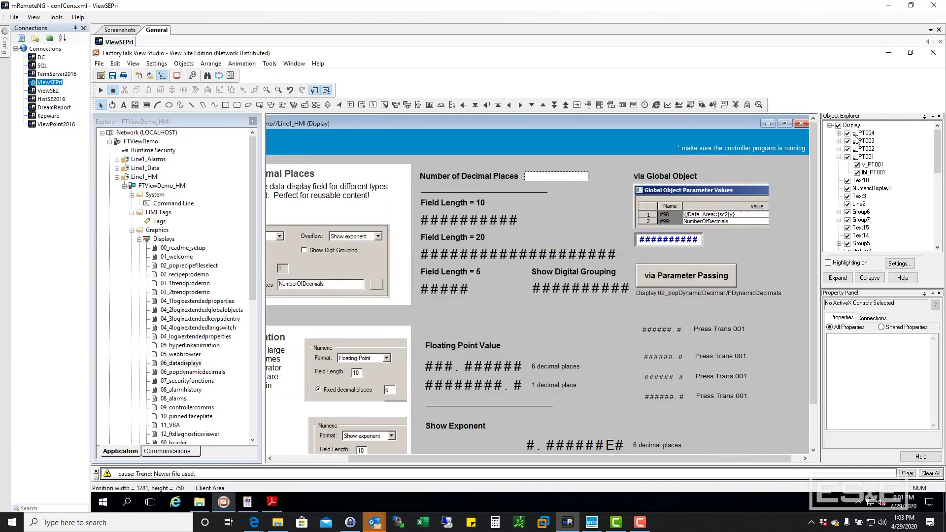
left_click(838, 133)
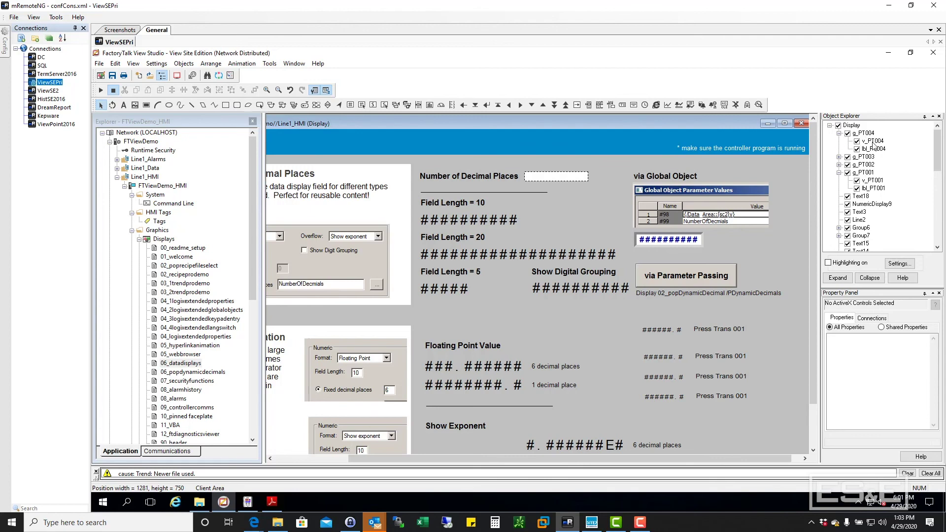
double_click(873, 142)
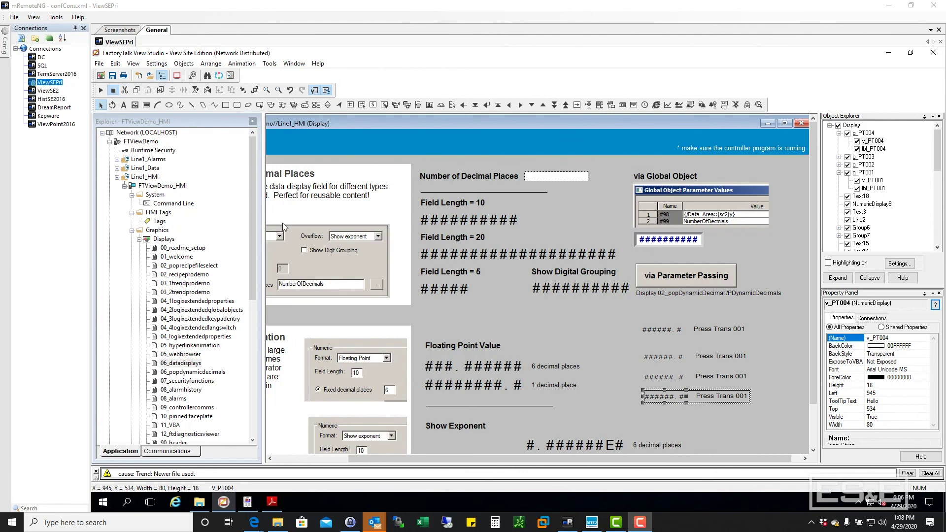
left_click(273, 502)
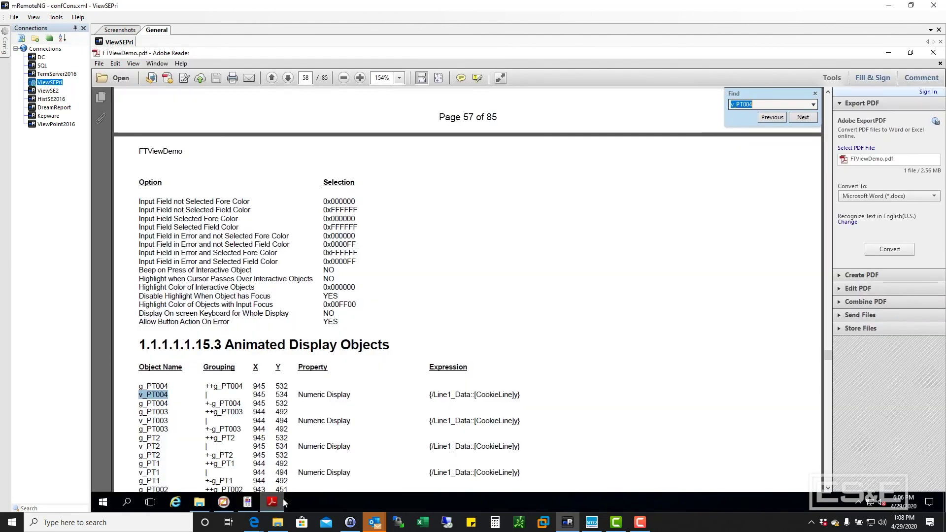
Close the FTViewDemo PDF, Adobe Reader and the running Application Documenter.
left_click(940, 66)
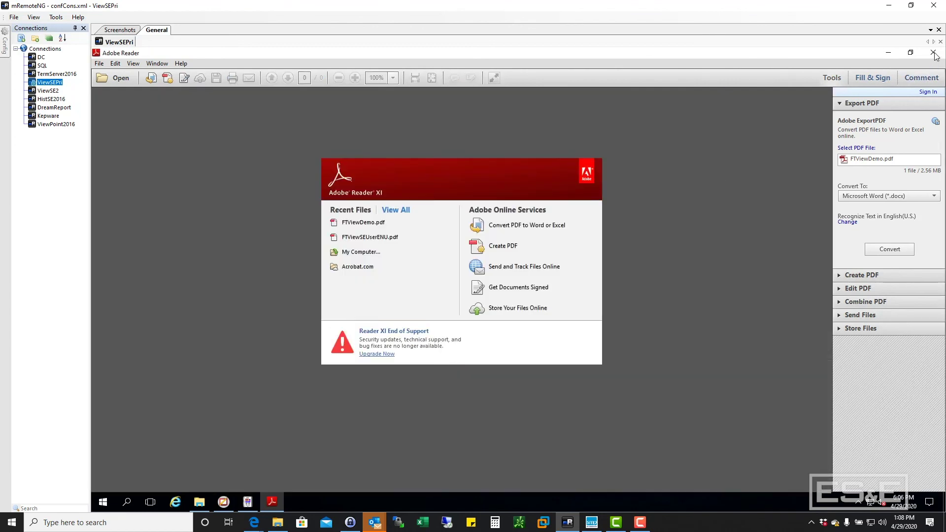
left_click(933, 53)
left_click(248, 502)
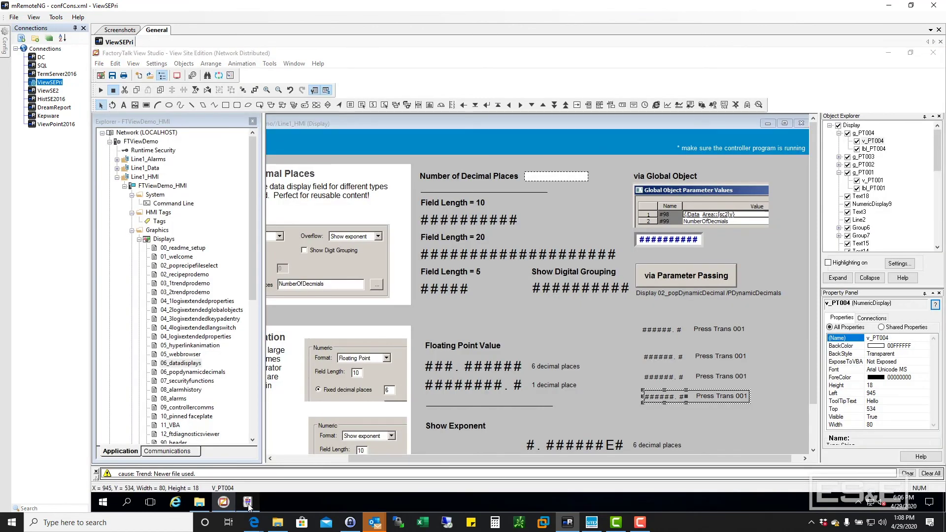
left_click(933, 53)
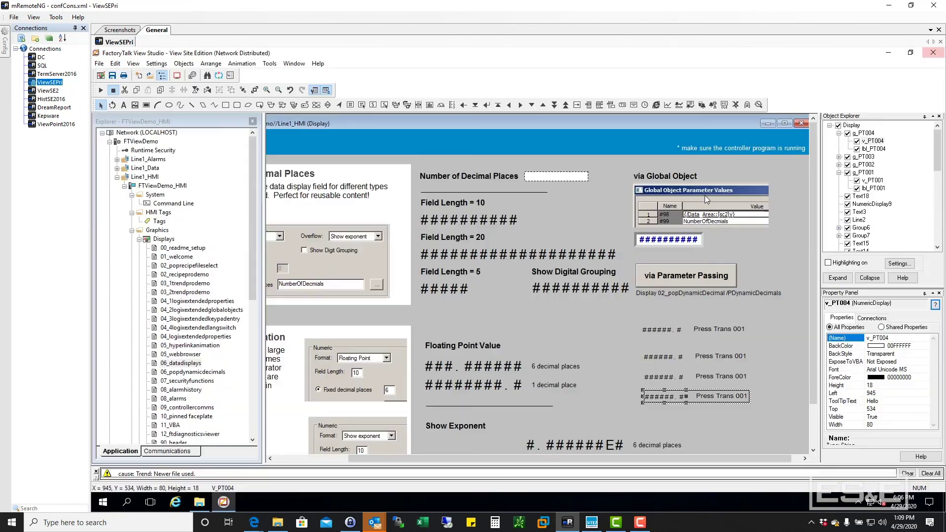
Relaunch Application Documenter from Start > Rockwell Software.
left_click(103, 502)
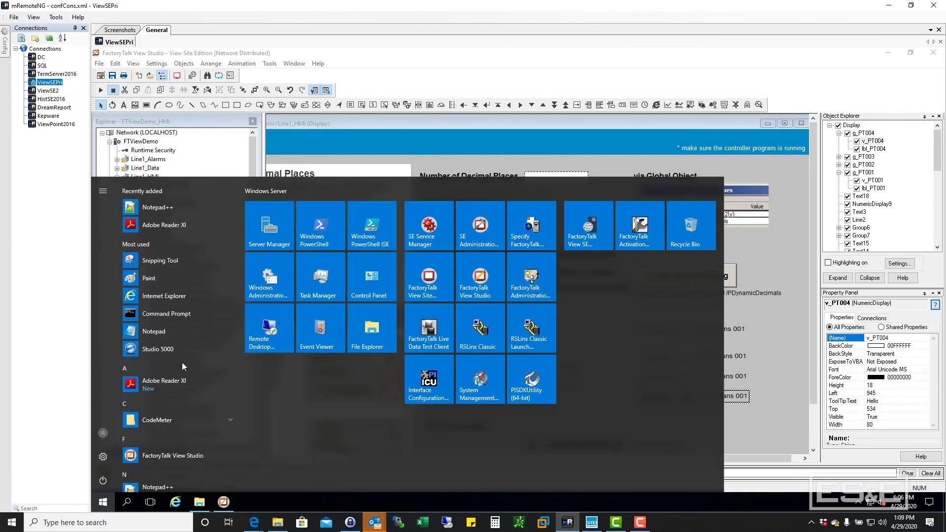
scroll(182, 377, "down", 3)
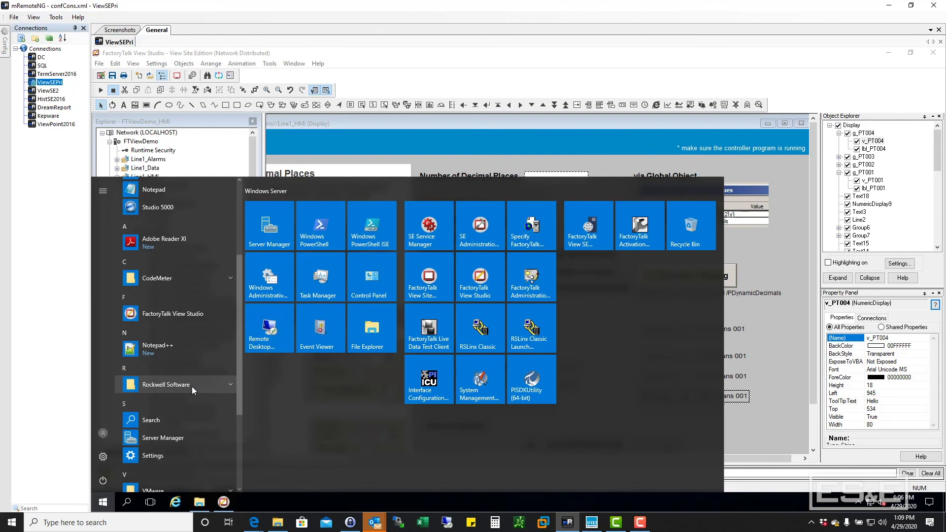
left_click(191, 386)
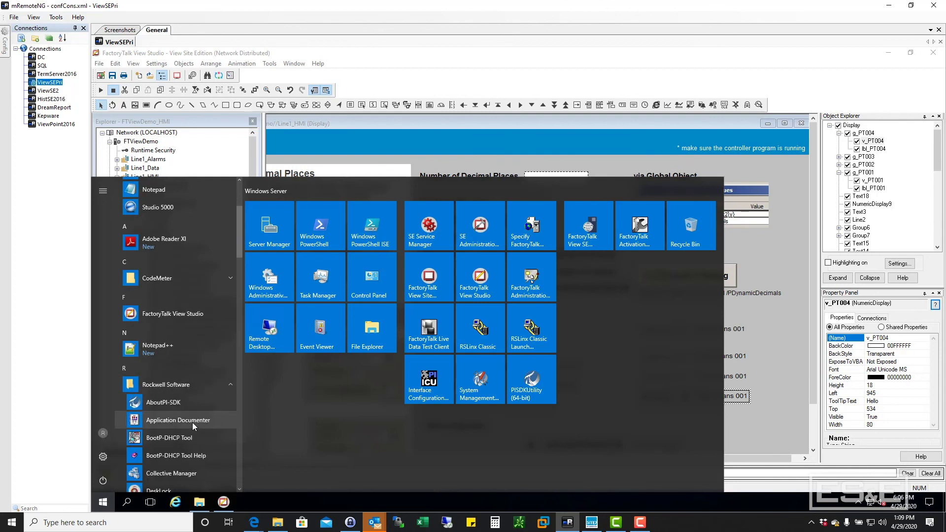
left_click(192, 421)
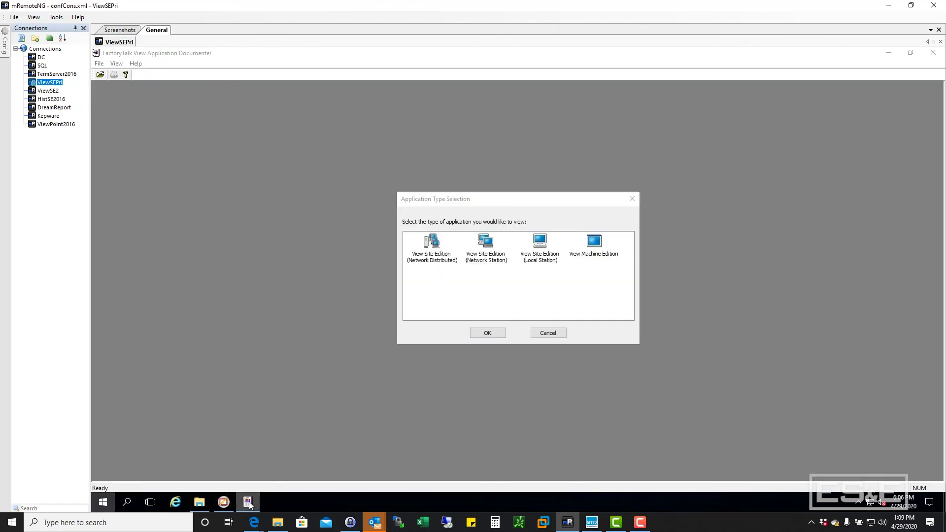
Choose the View Site Edition (Network Distributed) type and open the FTViewDemo application.
left_click(434, 258)
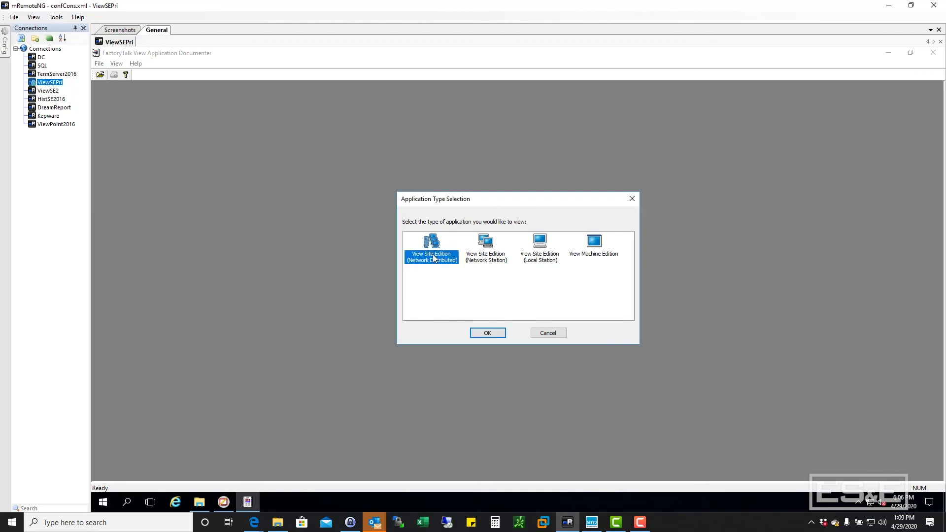
left_click(486, 333)
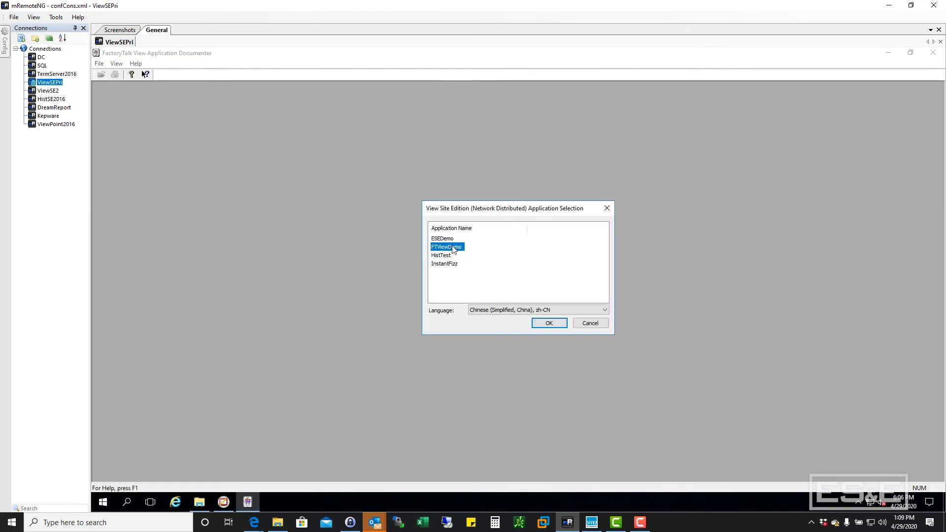
left_click(553, 326)
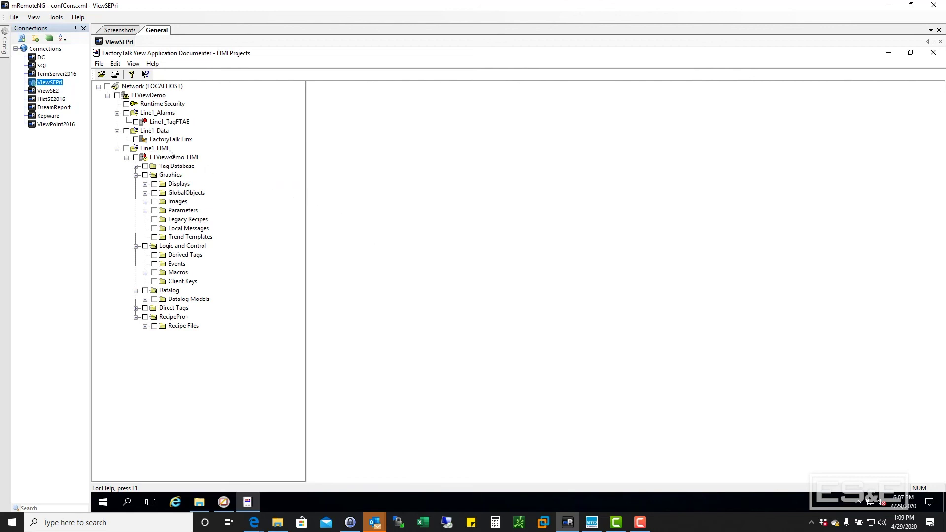
Clear all selections, then tick only the Graphics > Displays folder with all its displays.
left_click(107, 87)
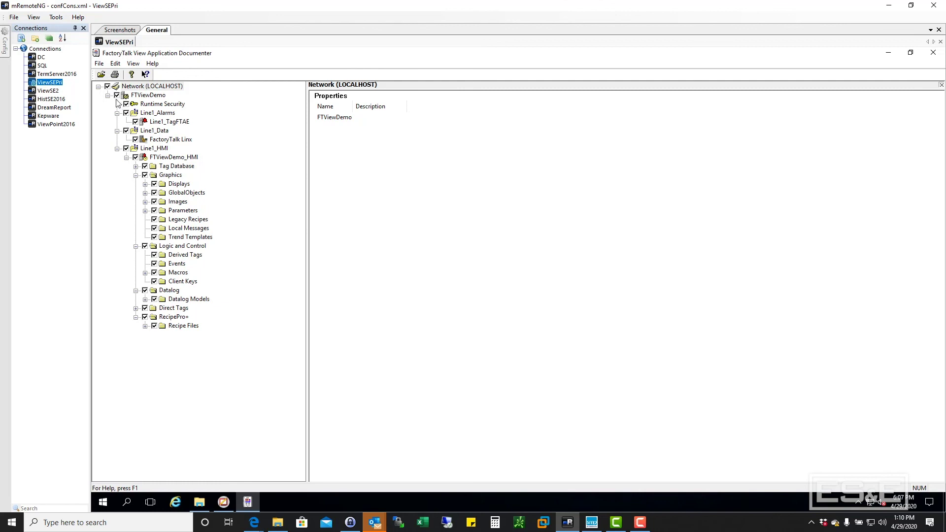
left_click(107, 86)
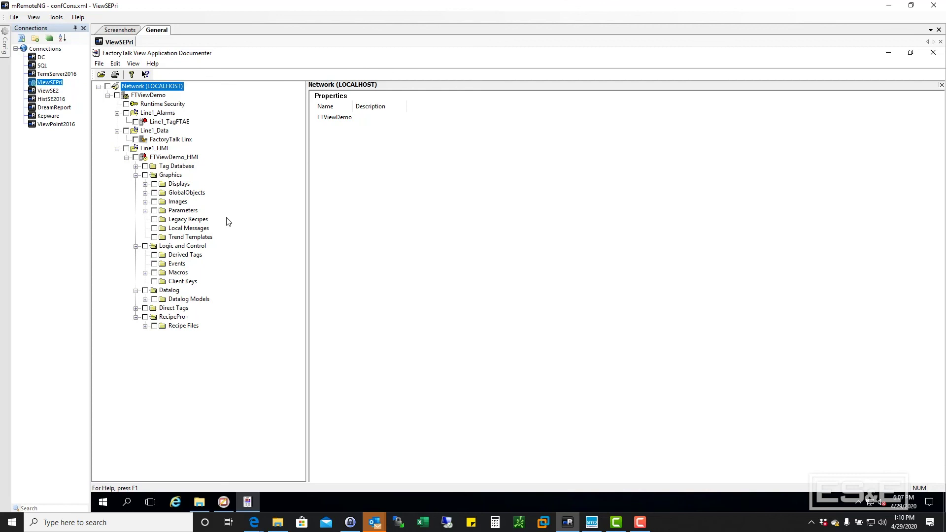
left_click(146, 184)
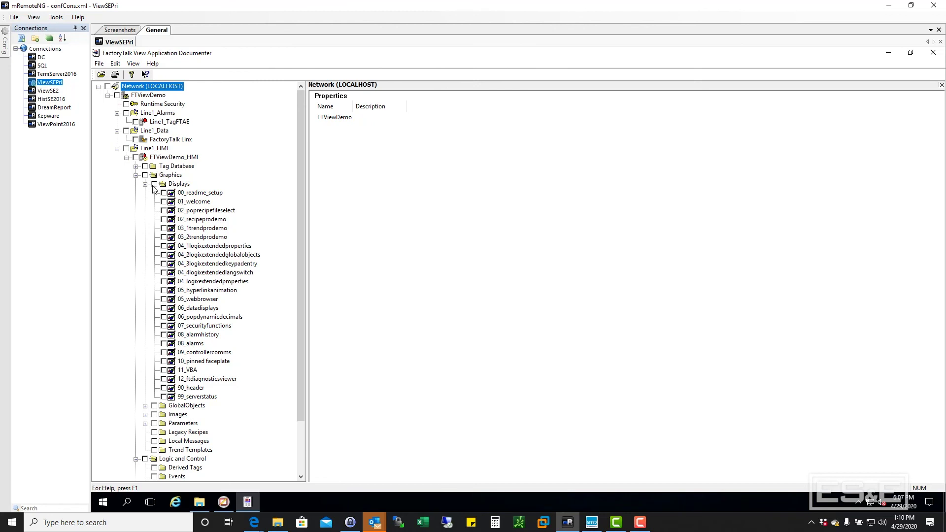
left_click(155, 184)
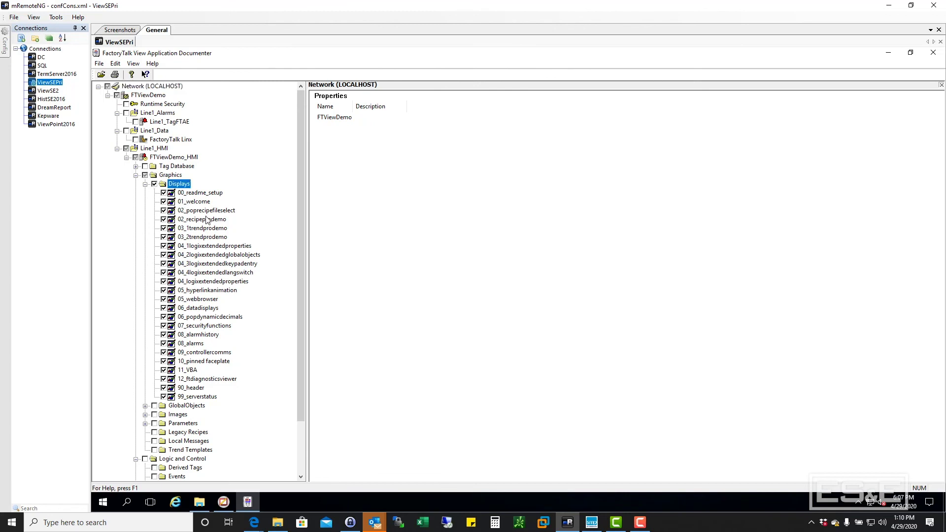
Export the documentation as a report, overwriting FTViewDemo.html in Documents.
left_click(98, 64)
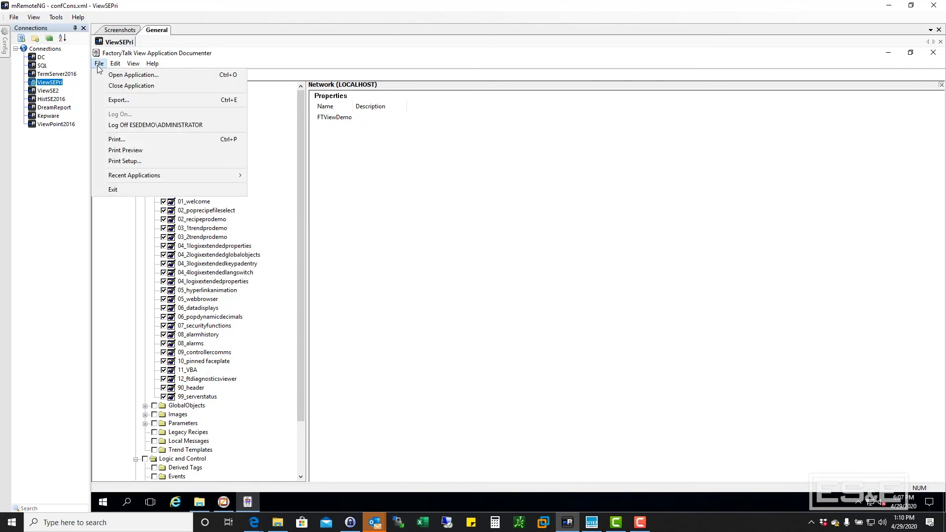
left_click(118, 102)
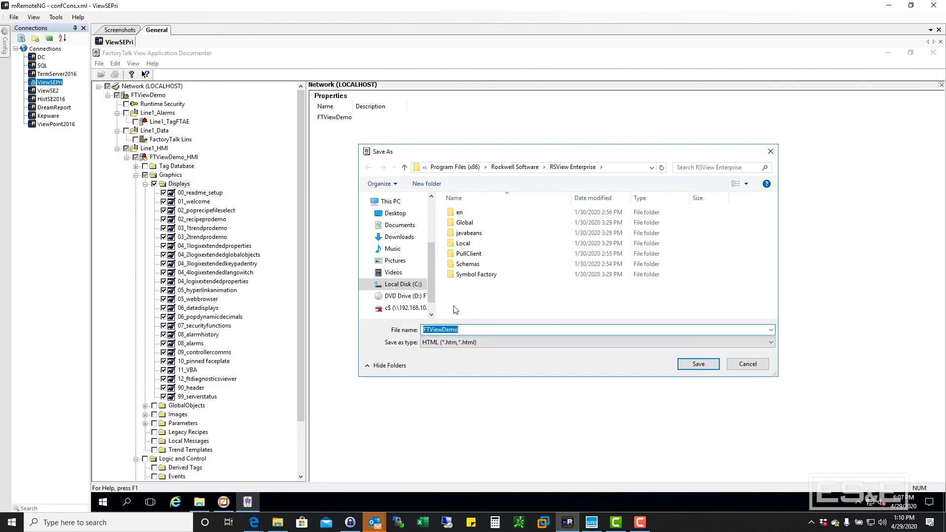
left_click(398, 225)
double_click(469, 255)
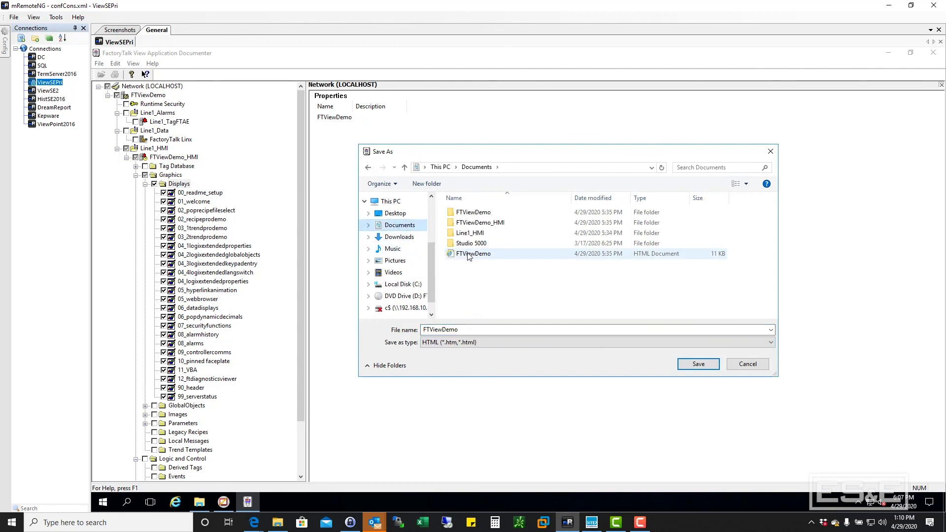
left_click(543, 280)
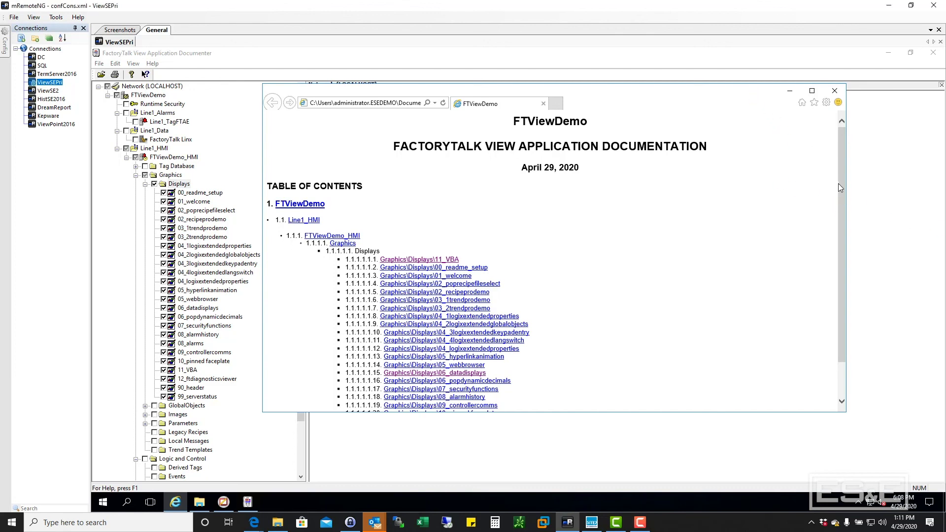
Jump to the report's 06_datadisplays section and scroll down through its tables.
left_click_drag(840, 188, 841, 244)
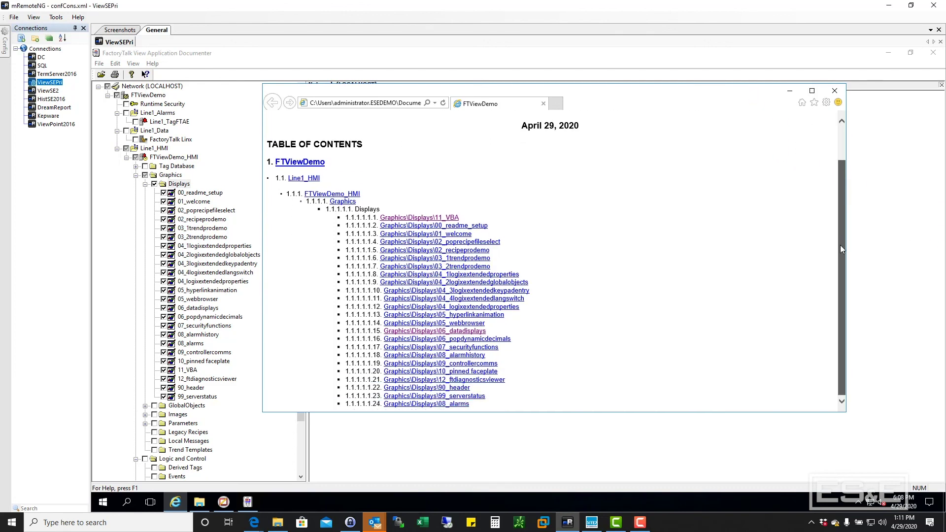
left_click(466, 335)
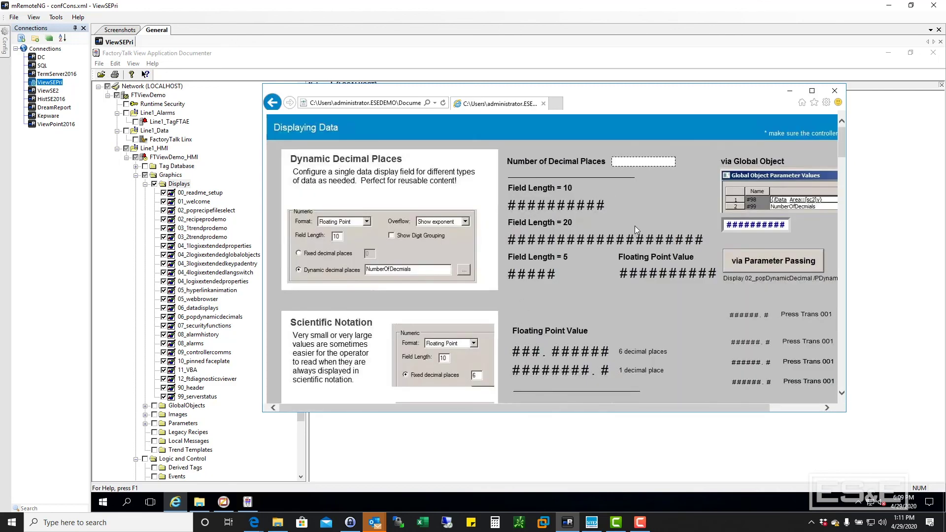
scroll(635, 225, "down", 10)
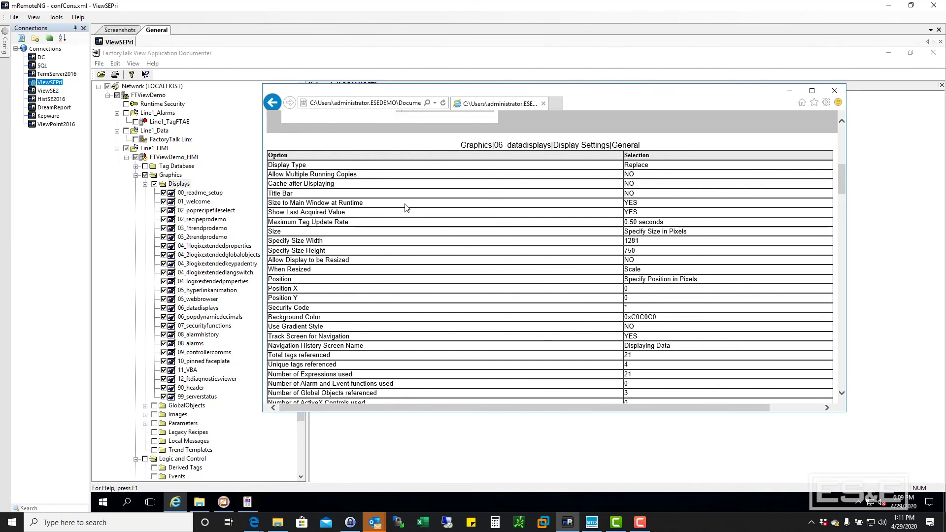
scroll(405, 207, "down", 3)
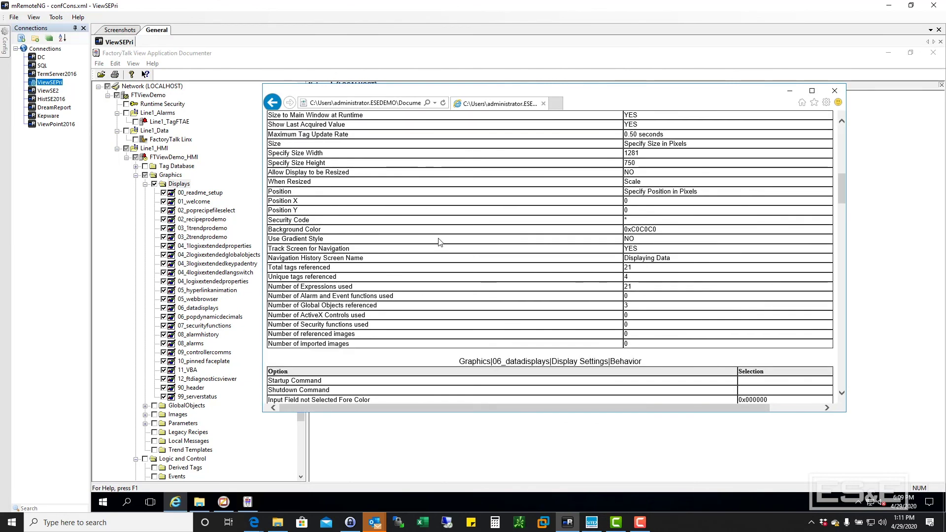
scroll(439, 242, "up", 3)
scroll(453, 200, "down", 8)
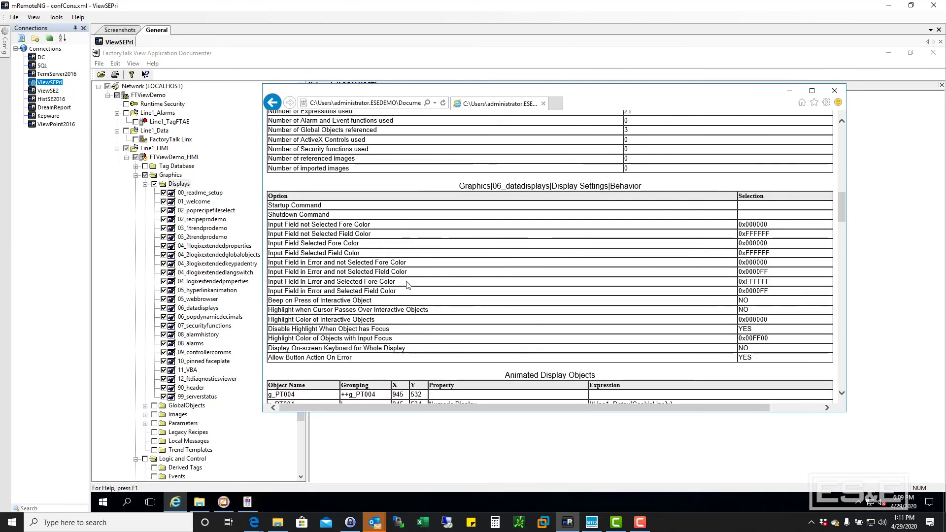
scroll(407, 285, "down", 3)
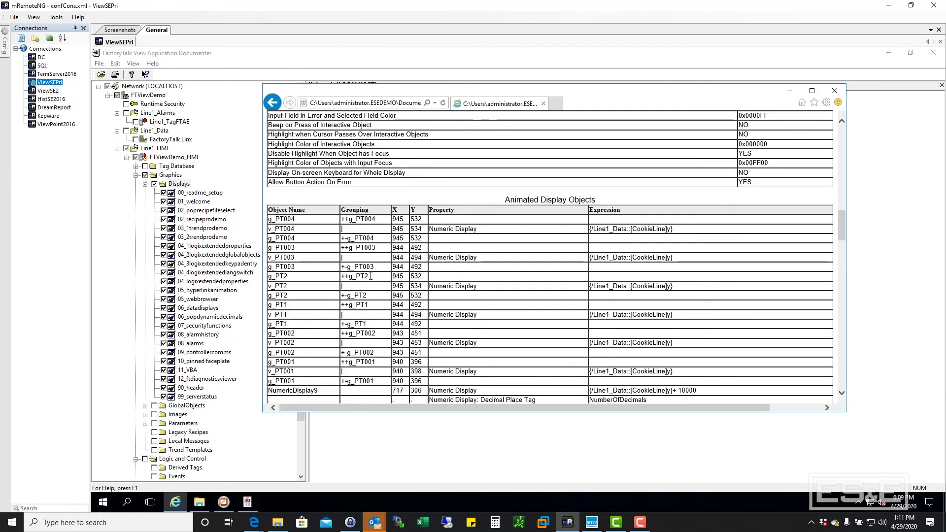
scroll(370, 276, "down", 1)
Review the rest of the 06_datadisplays tables and display image, then close Internet Explorer.
scroll(426, 261, "down", 5)
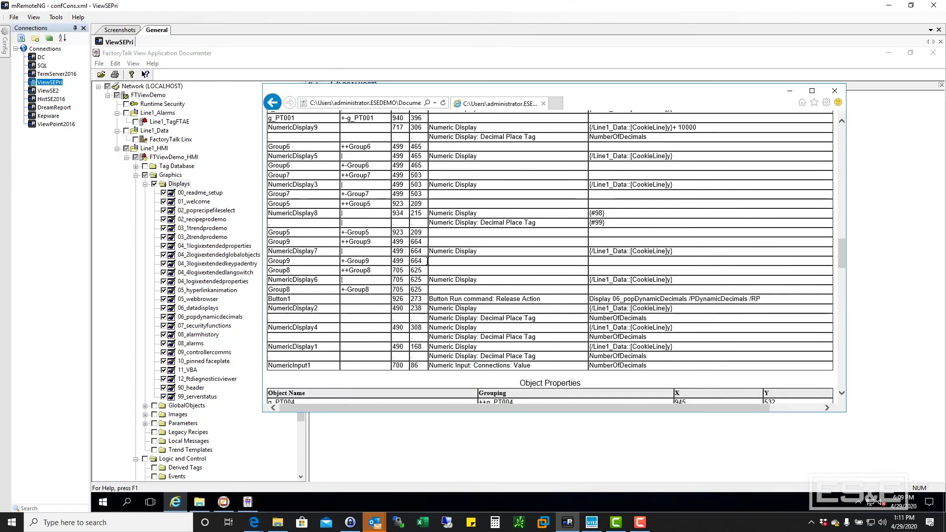
scroll(427, 261, "down", 15)
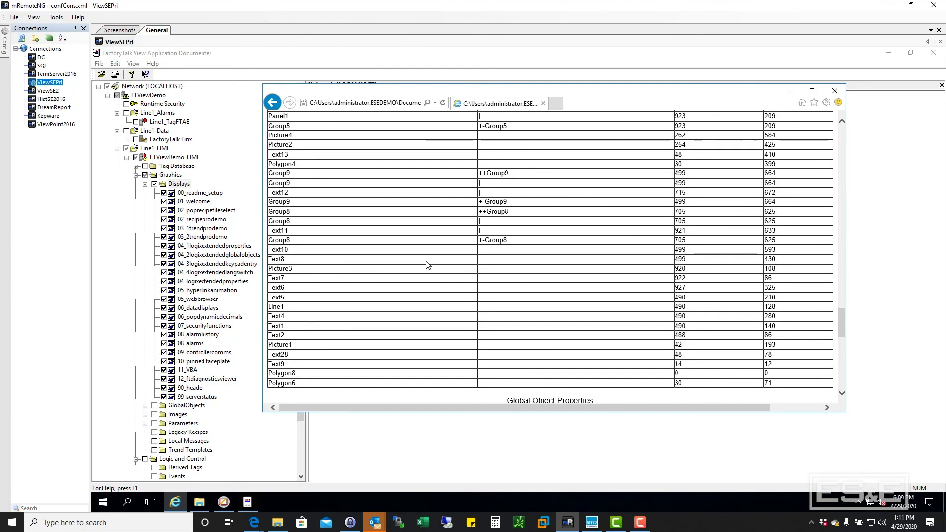
scroll(427, 264, "down", 10)
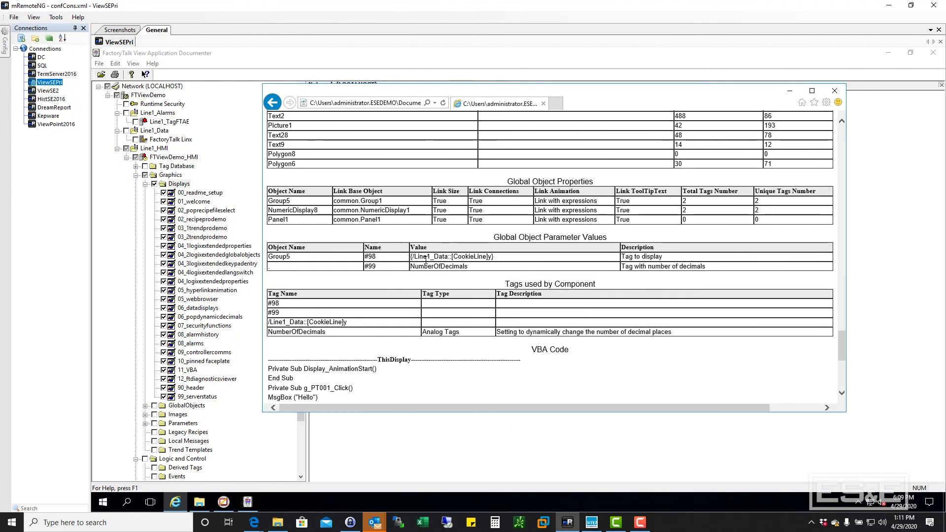
scroll(426, 263, "up", 3)
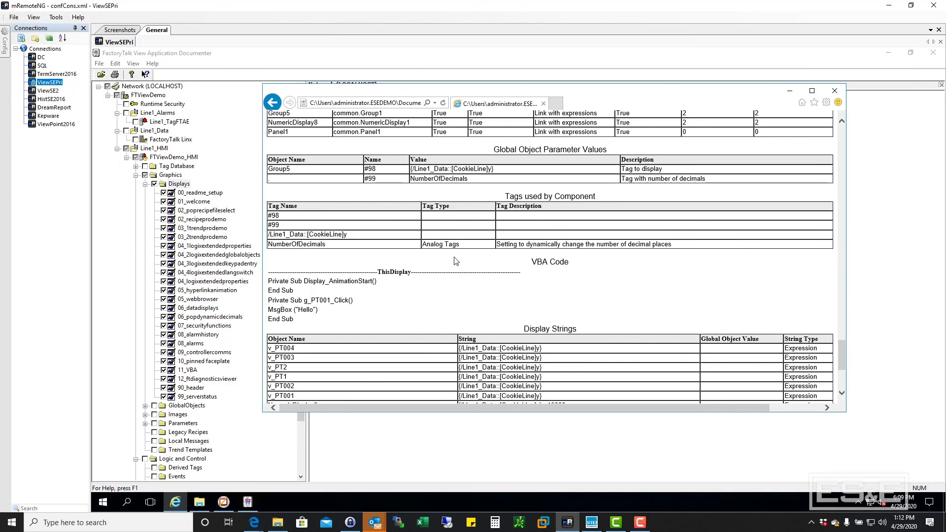
scroll(597, 197, "up", 5)
scroll(596, 205, "up", 10)
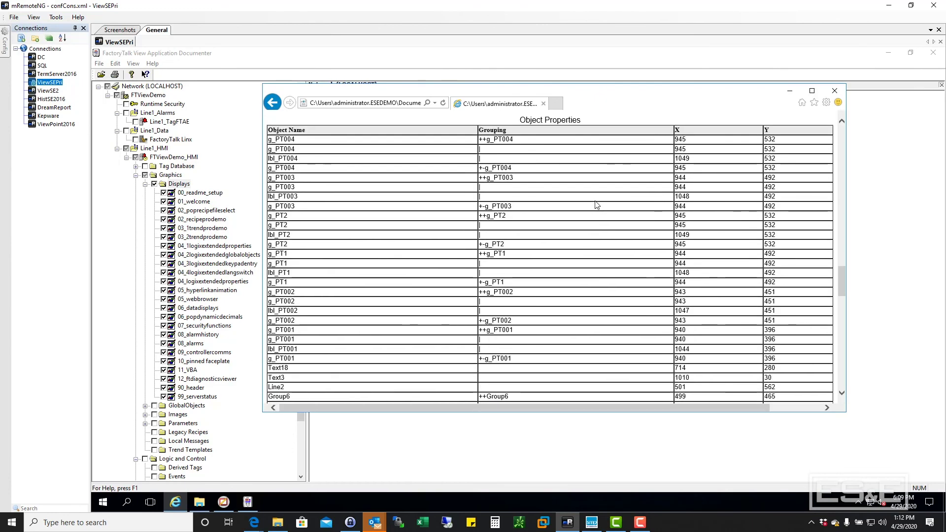
scroll(596, 205, "up", 15)
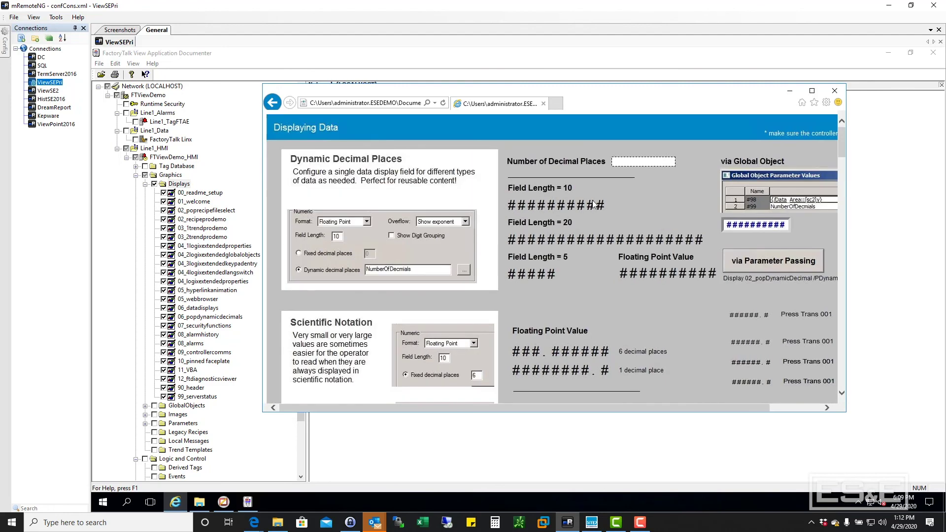
left_click(834, 91)
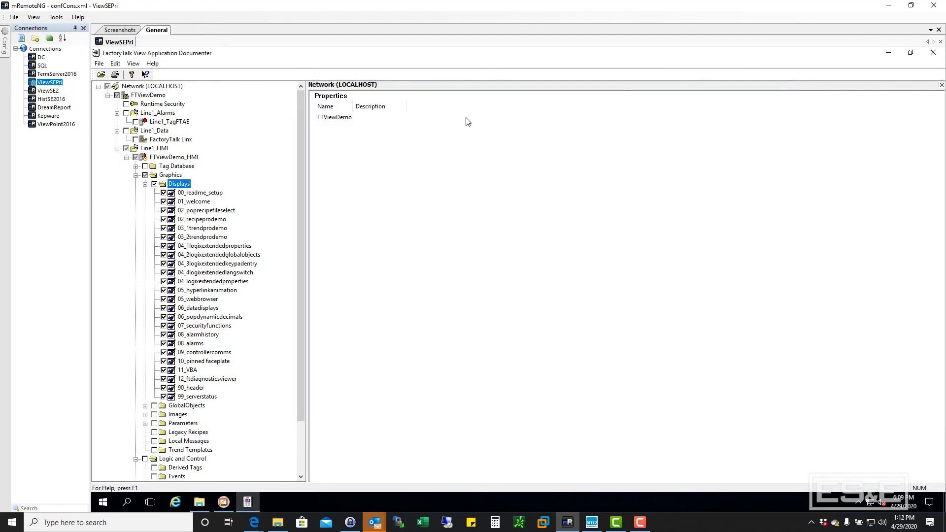
Print the documentation via Microsoft Print to PDF, overwriting FTViewDemo.pdf in Documents.
left_click(99, 64)
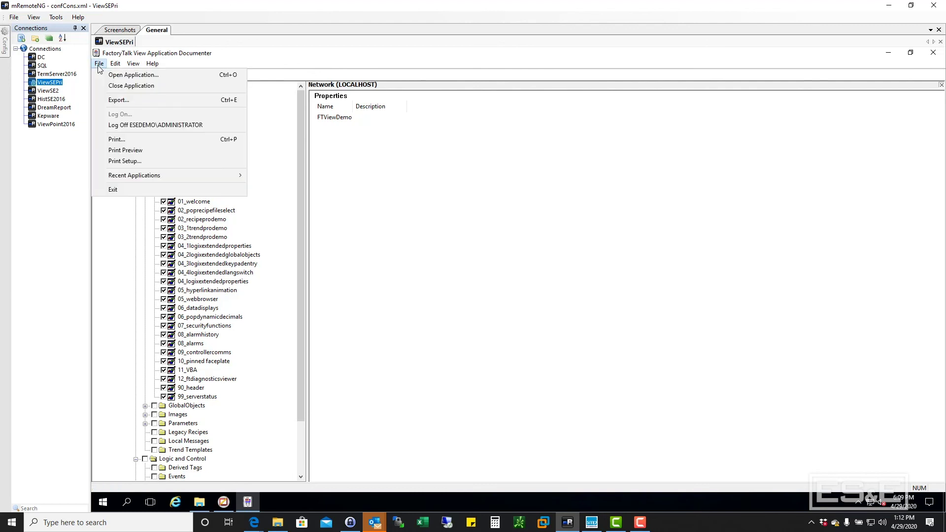
left_click(123, 140)
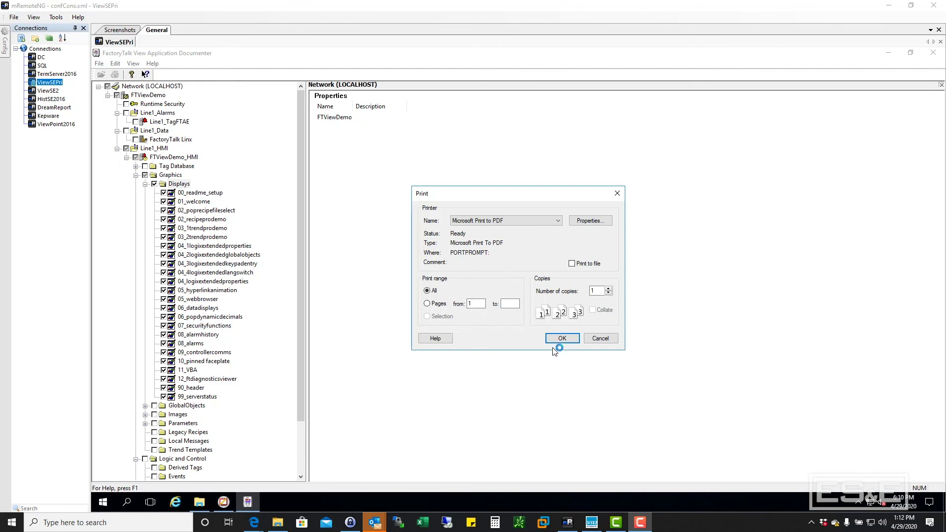
left_click(564, 339)
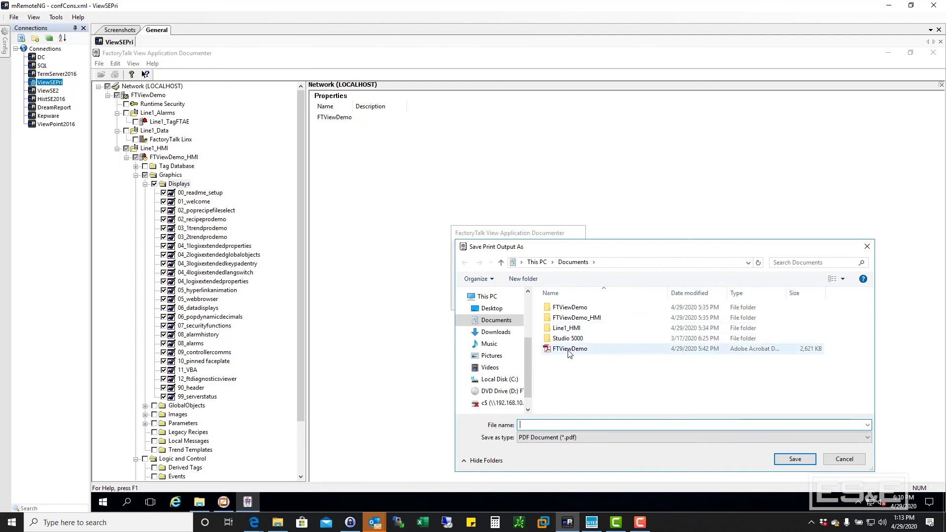
left_click(569, 351)
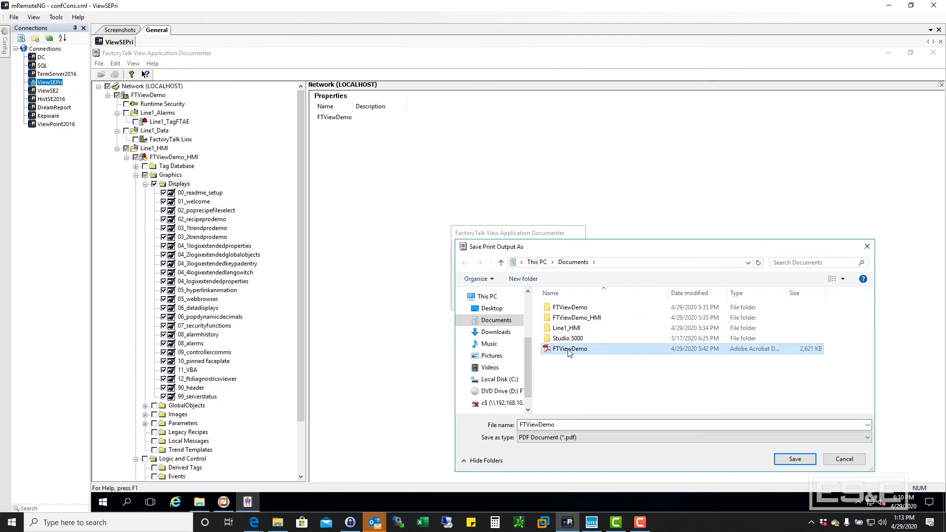
left_click(801, 462)
left_click(548, 277)
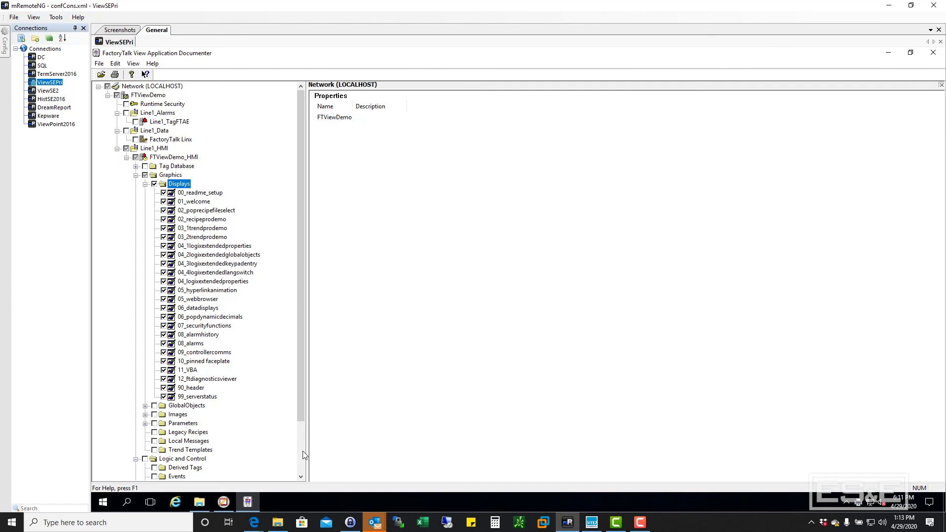
Open FTViewDemo.pdf from Documents and scroll its table of contents down to 08_alarms.
left_click(199, 502)
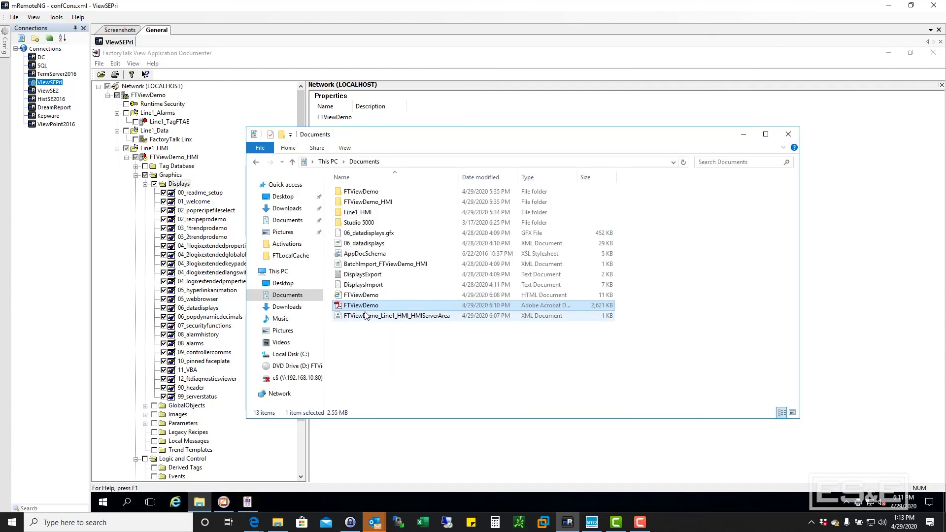
double_click(363, 309)
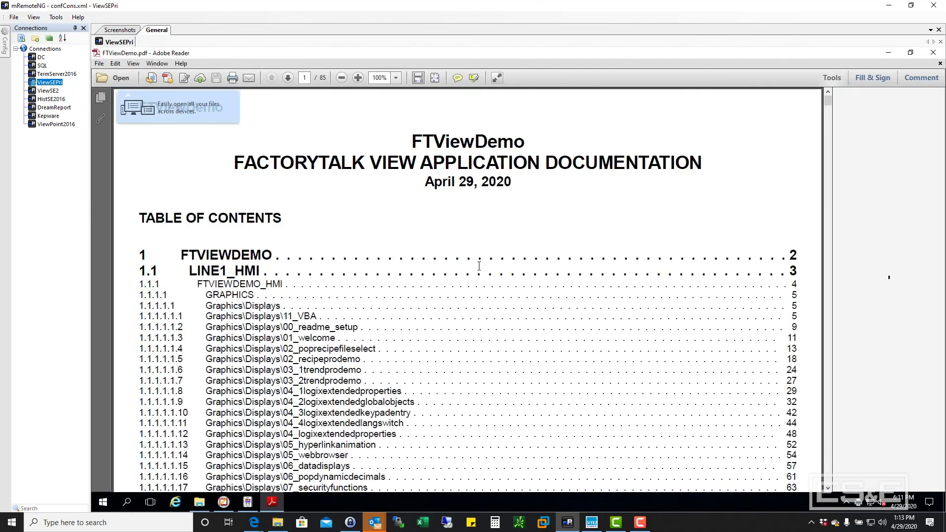
scroll(479, 264, "down", 3)
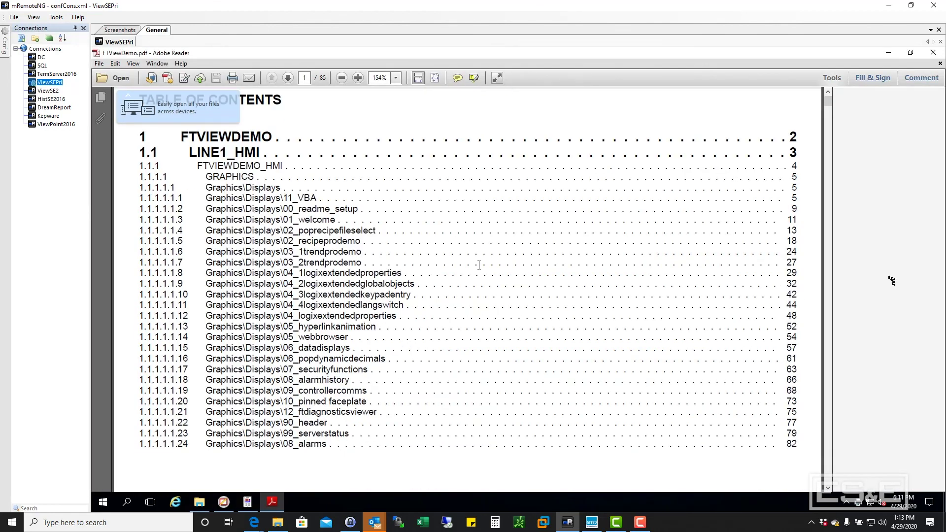
scroll(480, 262, "down", 3)
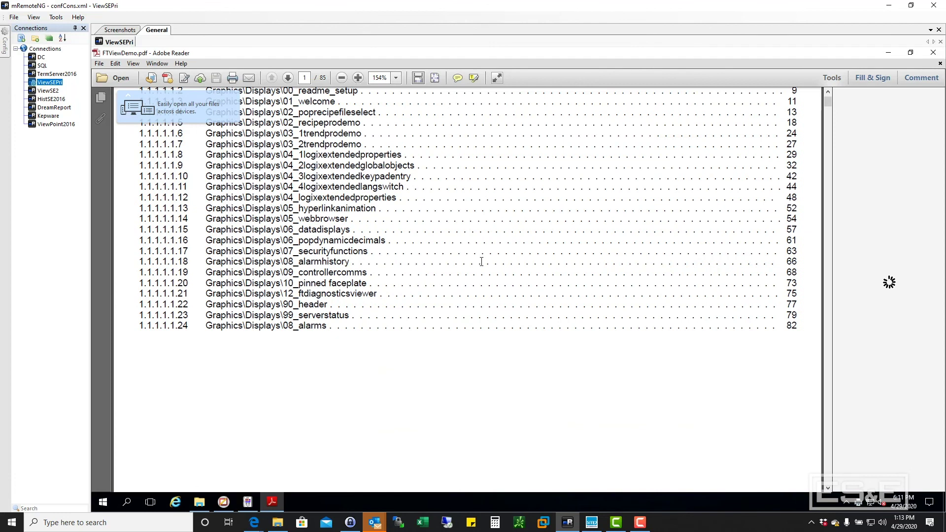